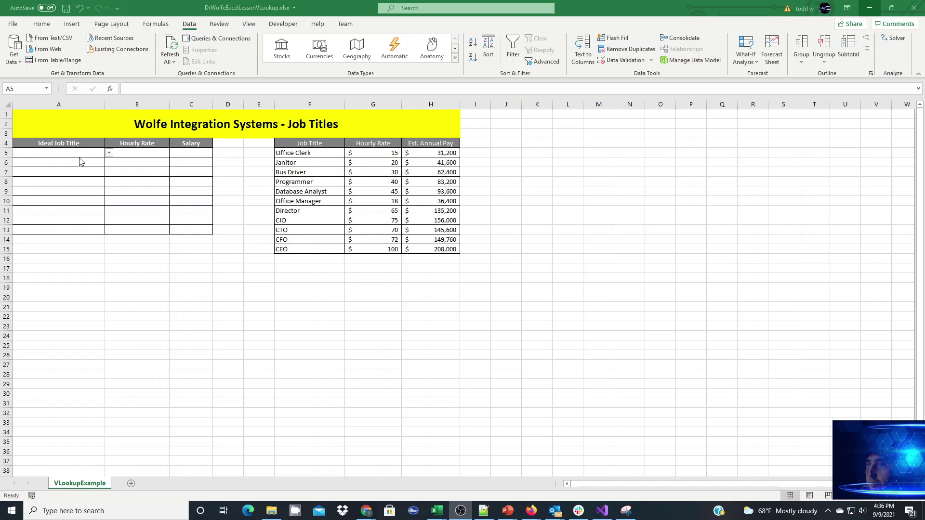
Choose Janitor as the ideal job title in cell A5
click(109, 152)
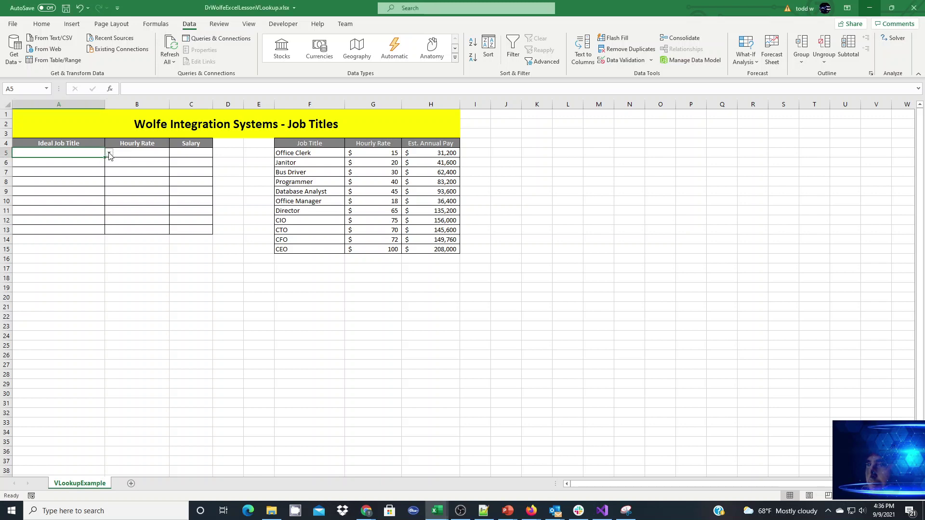
click(109, 153)
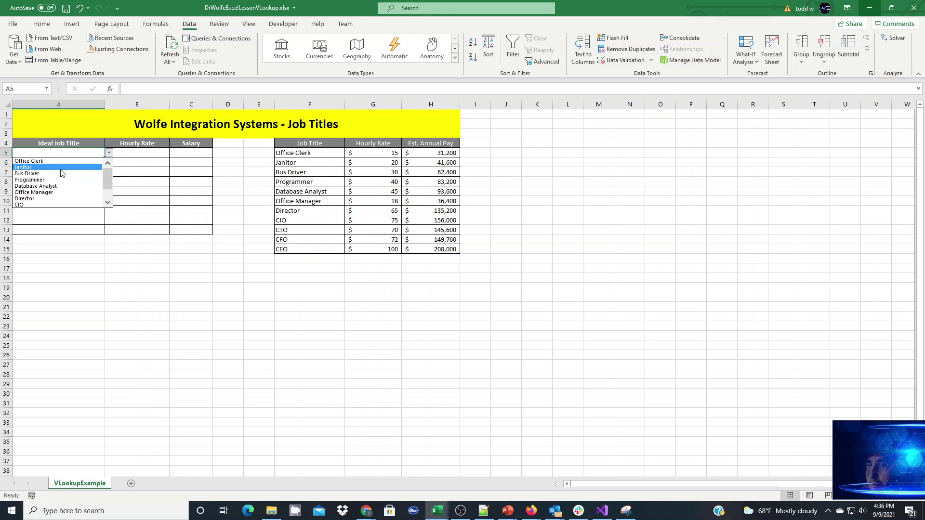
click(62, 167)
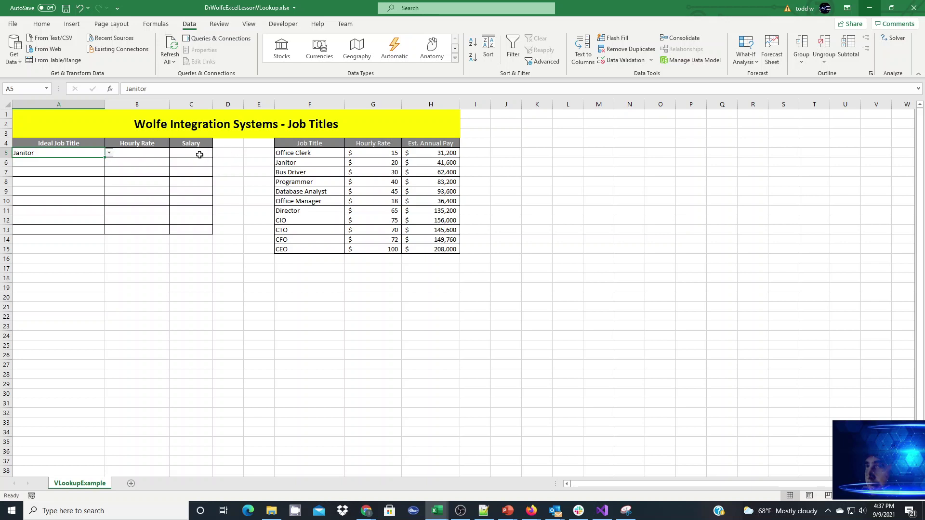
Enter a VLOOKUP in B5 that finds A5 in F4:H15 and returns column 2 with an exact match (FALSE)
click(146, 155)
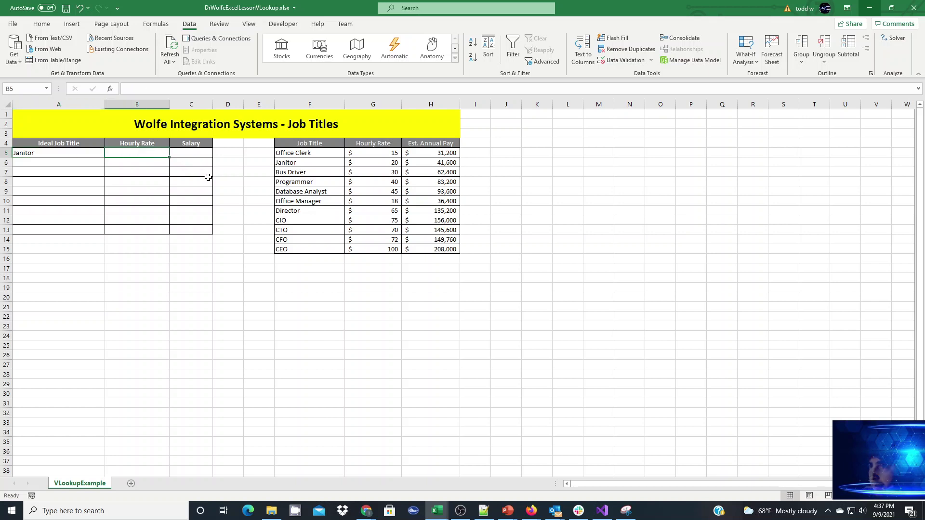
text(=)
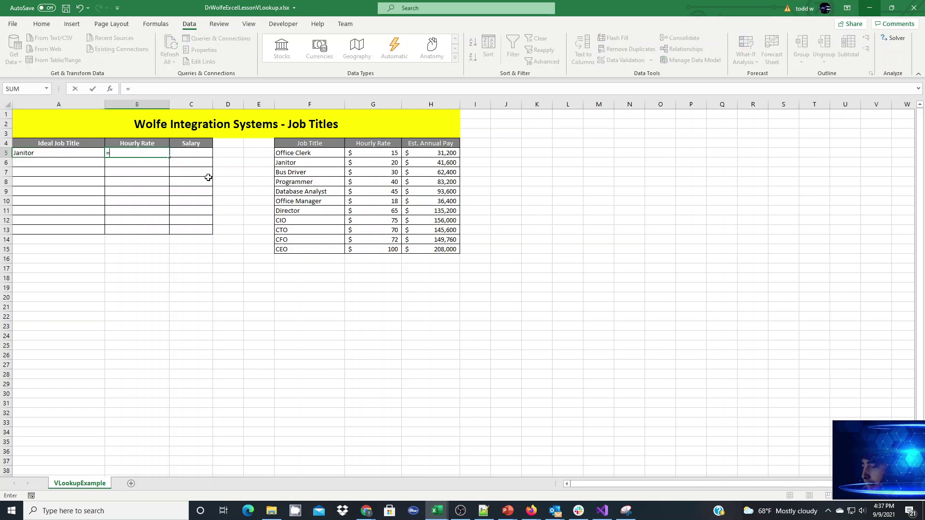
text(vlook)
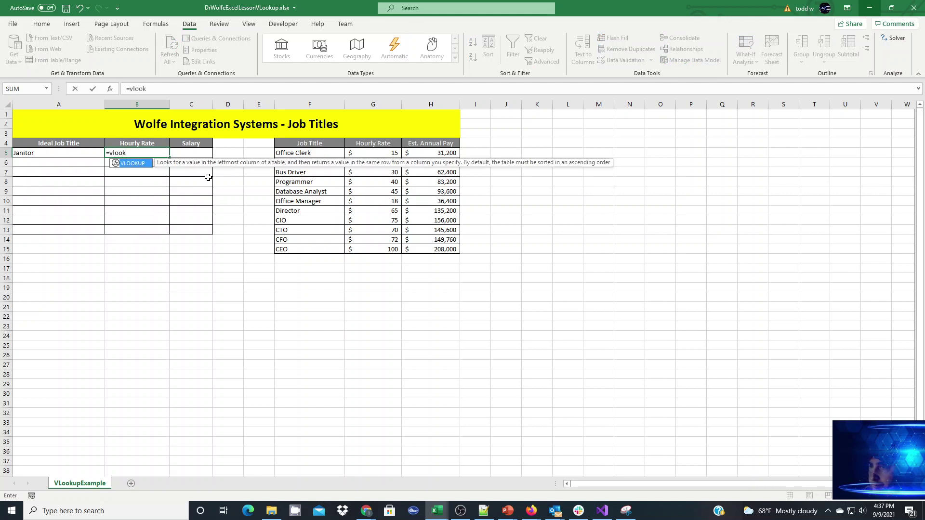
text(u)
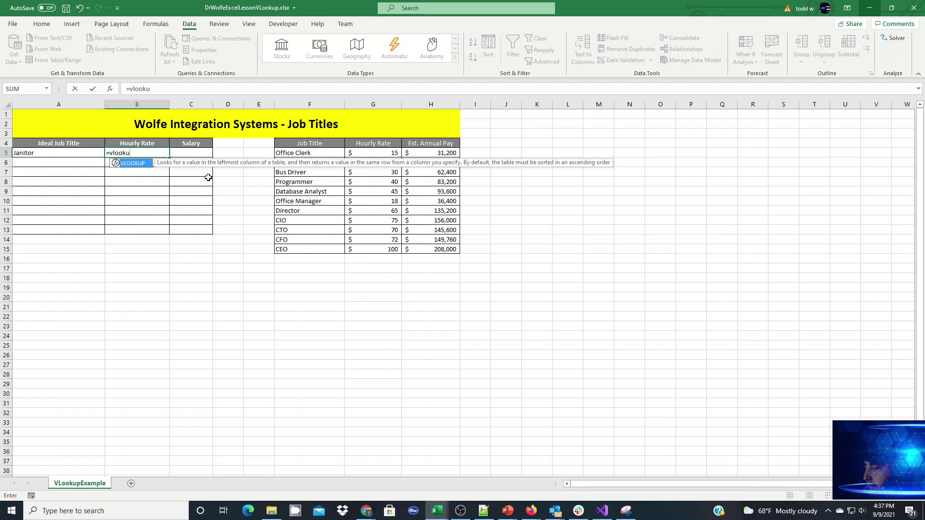
text(p()
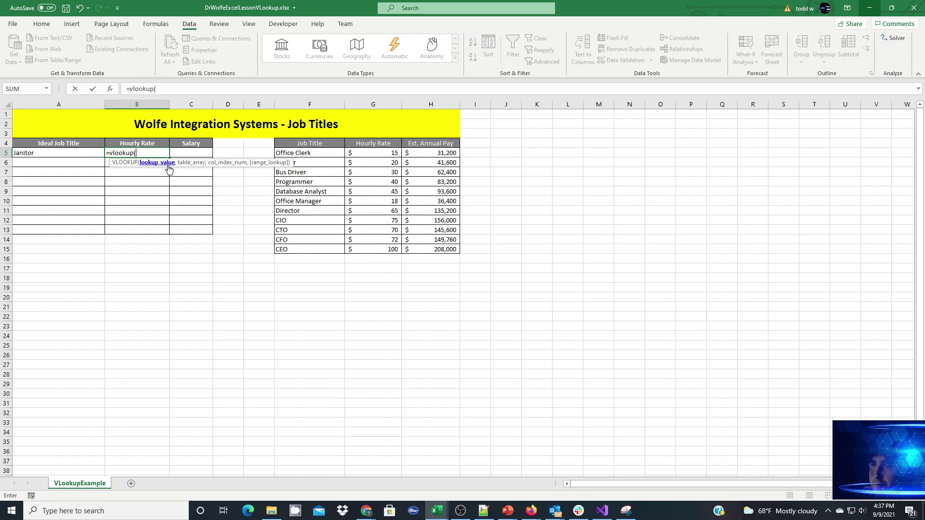
click(67, 153)
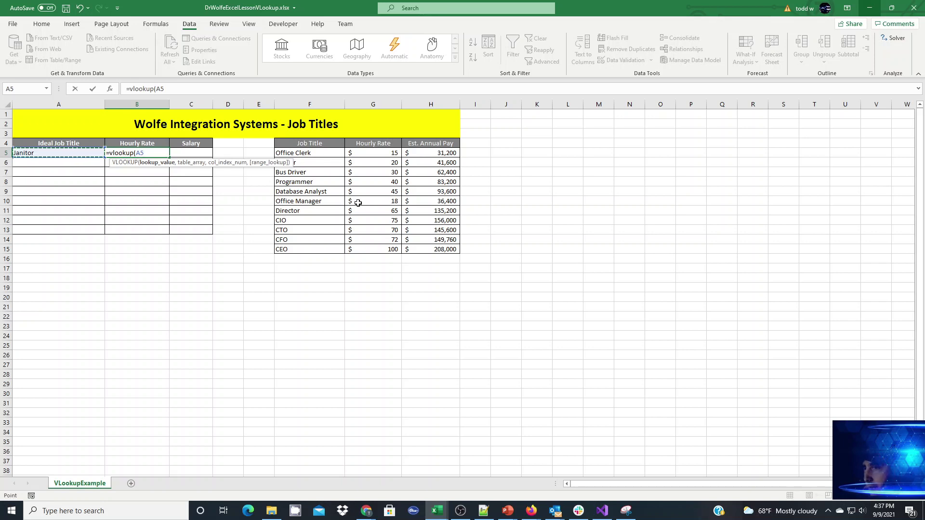
text(,)
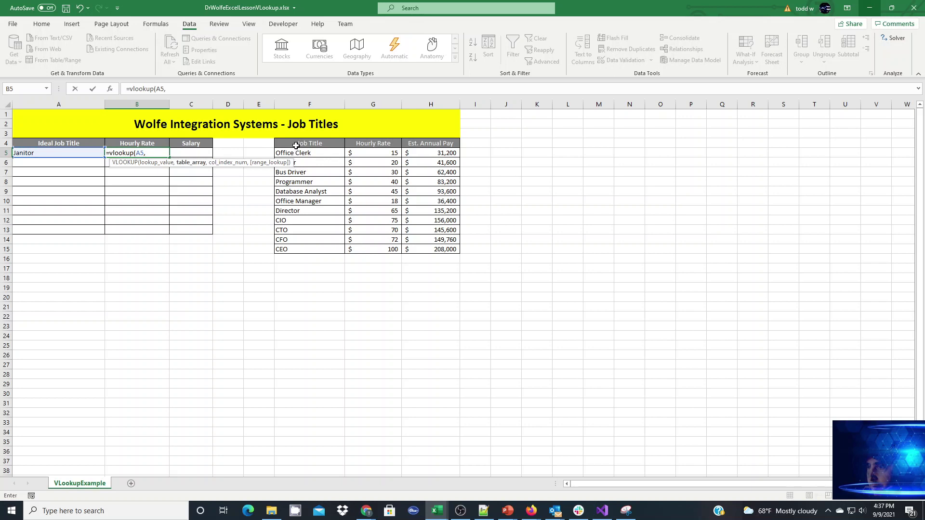
drag(299, 144, 433, 250)
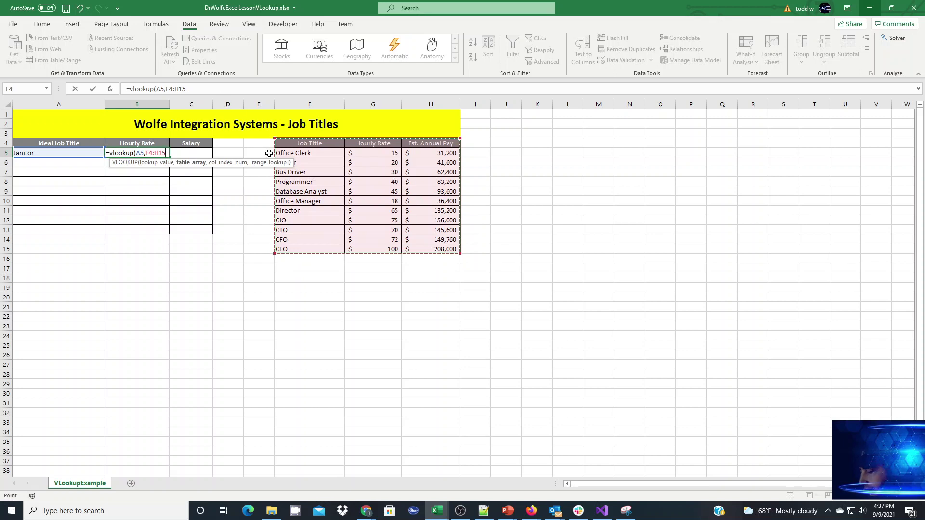
text(,2)
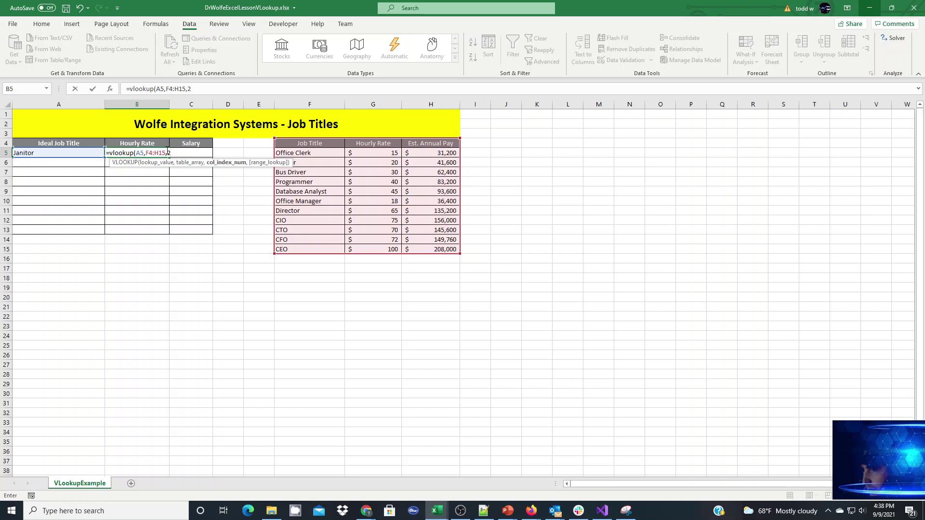
text(,FALS)
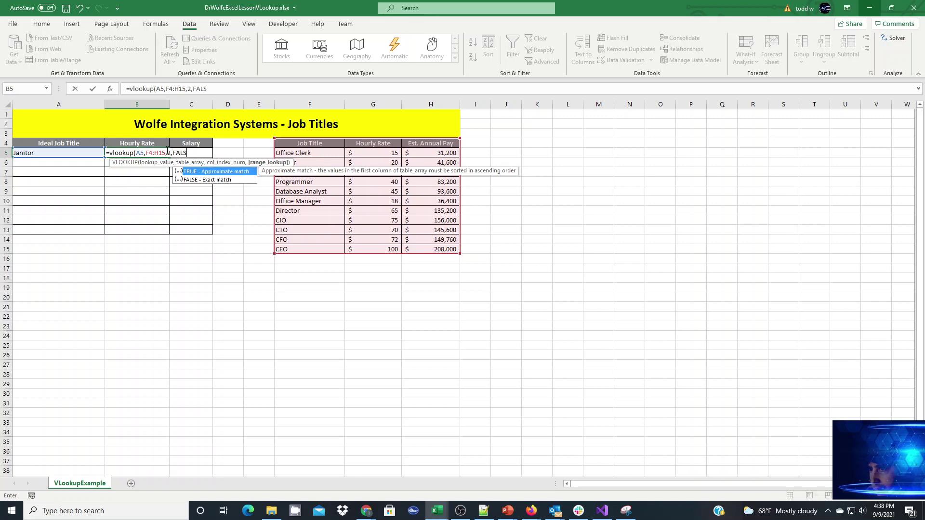
text(E))
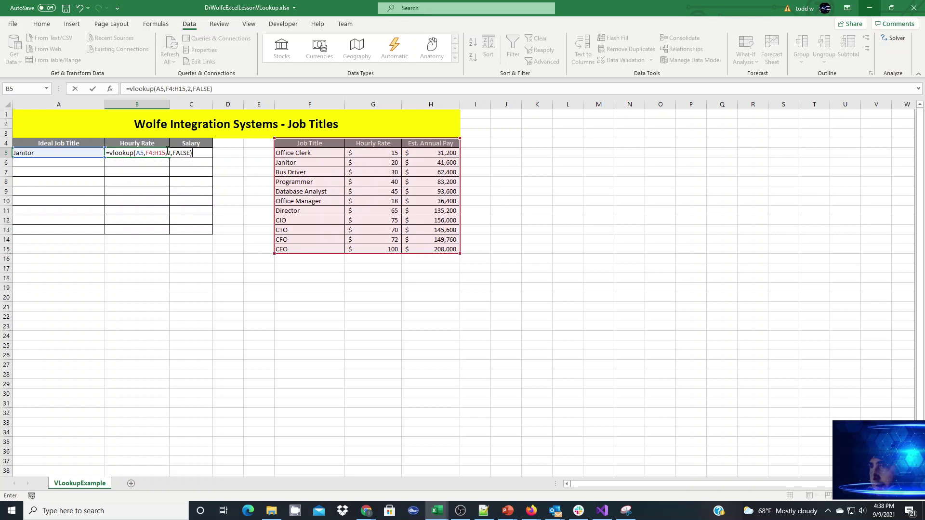
key(Return)
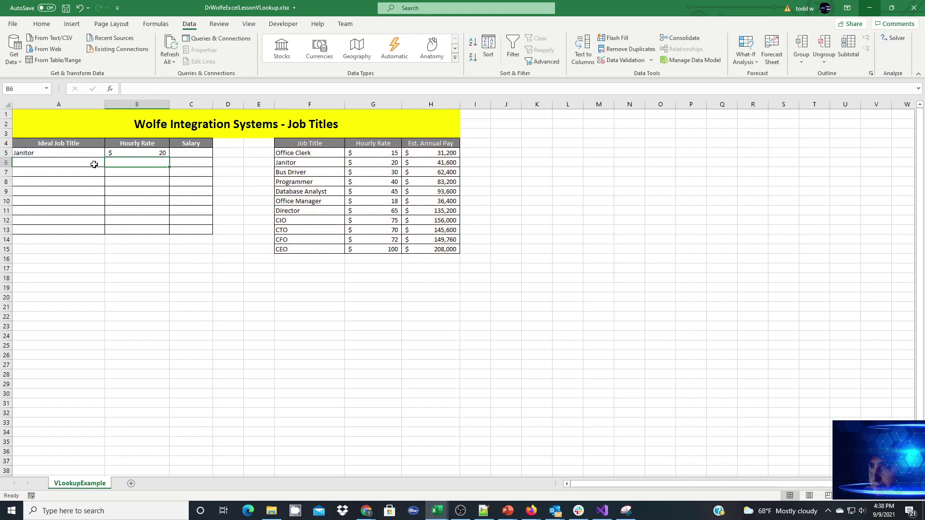
Test the hourly rate lookup by changing the ideal job title in A5 to CIO and finally to CEO
click(365, 163)
drag(364, 163, 311, 164)
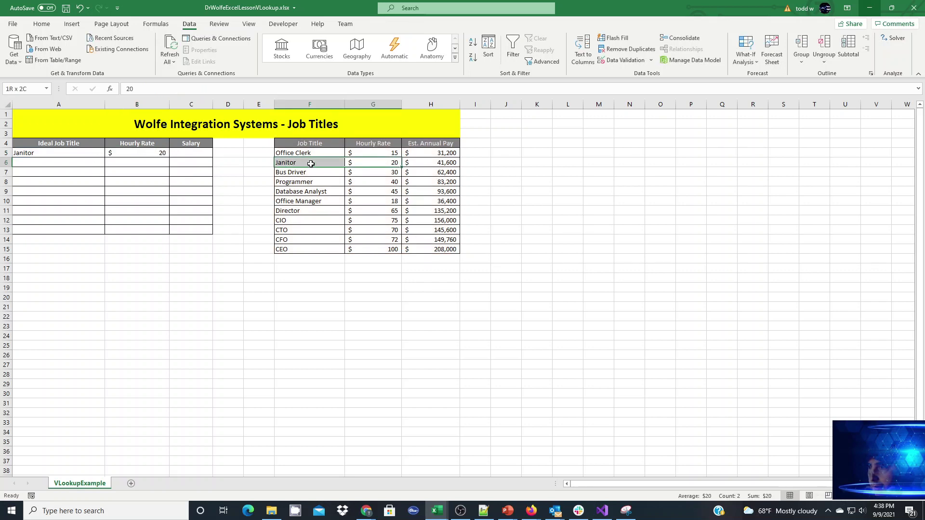
click(73, 153)
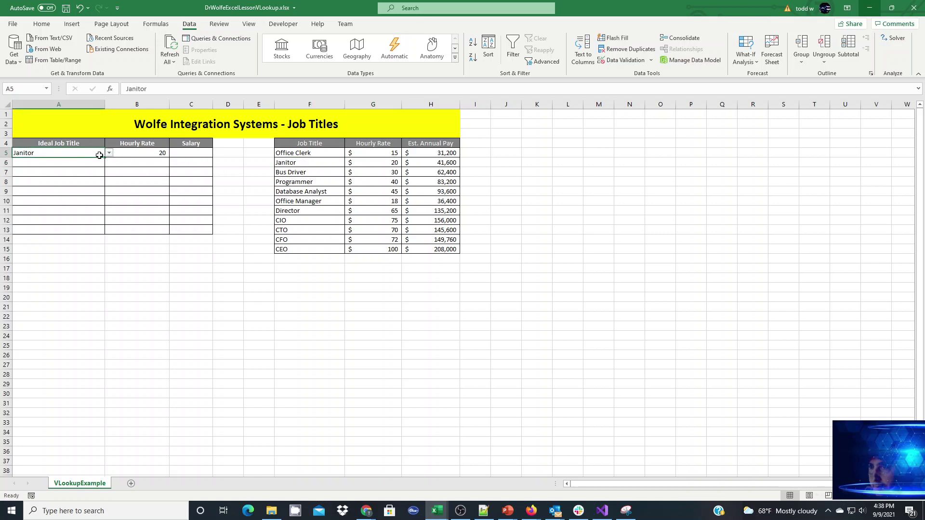
click(109, 153)
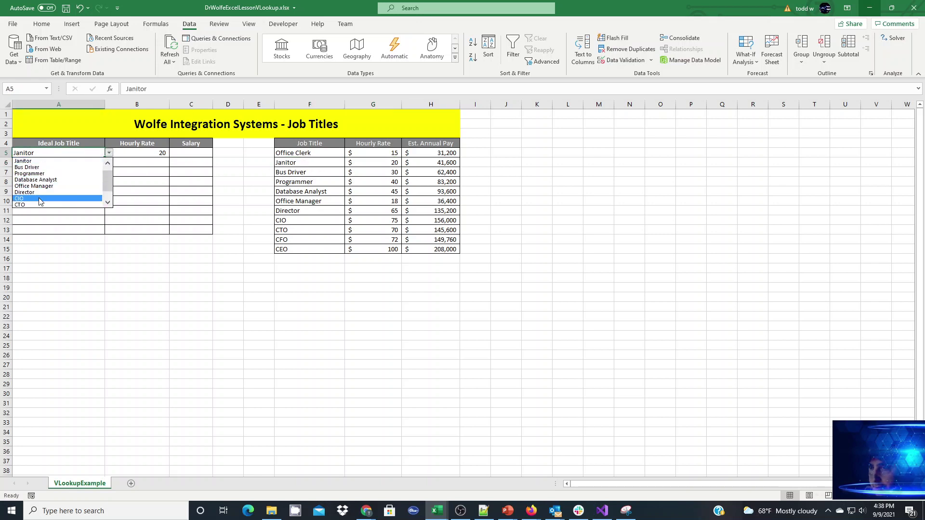
click(40, 199)
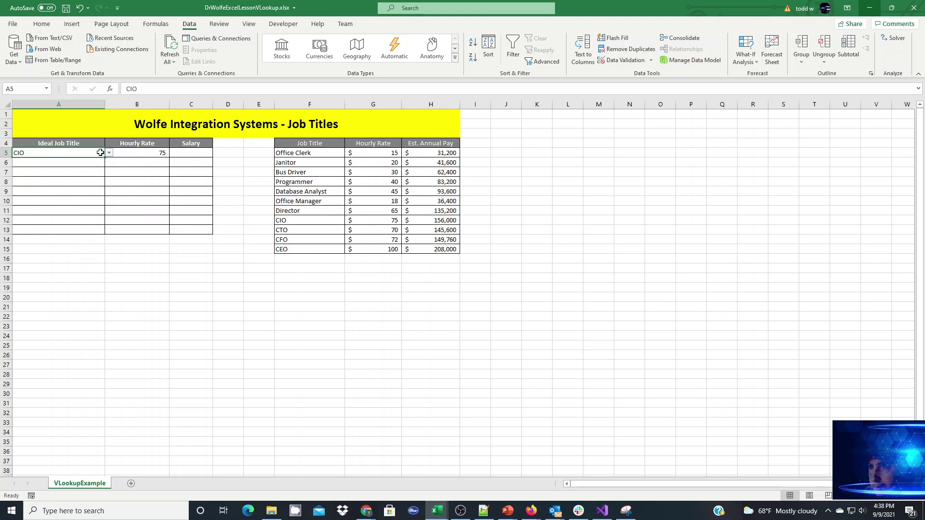
click(109, 152)
click(38, 205)
Enter a VLOOKUP in C5 that finds A5 in F4:H15 and returns column 3 with an exact match (FALSE)
click(179, 153)
text(=)
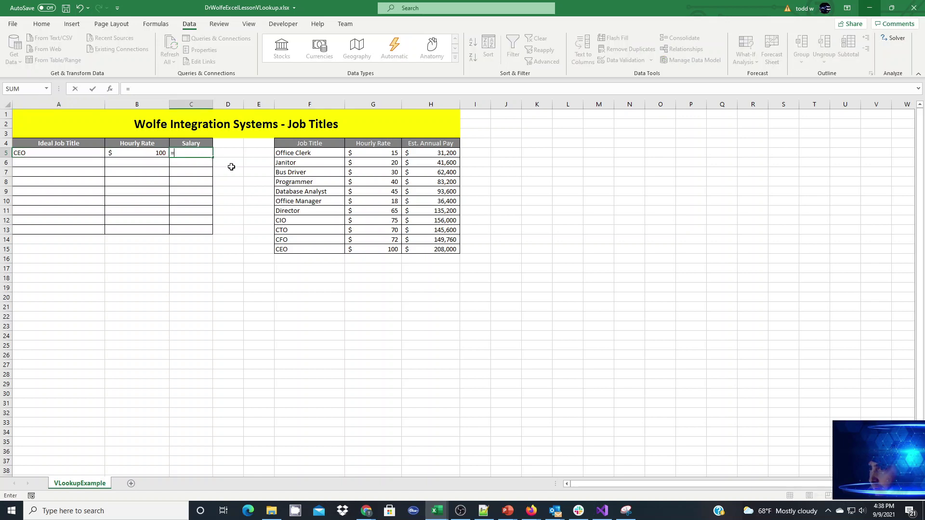
text(vlo)
key(BackSpace)
text(look)
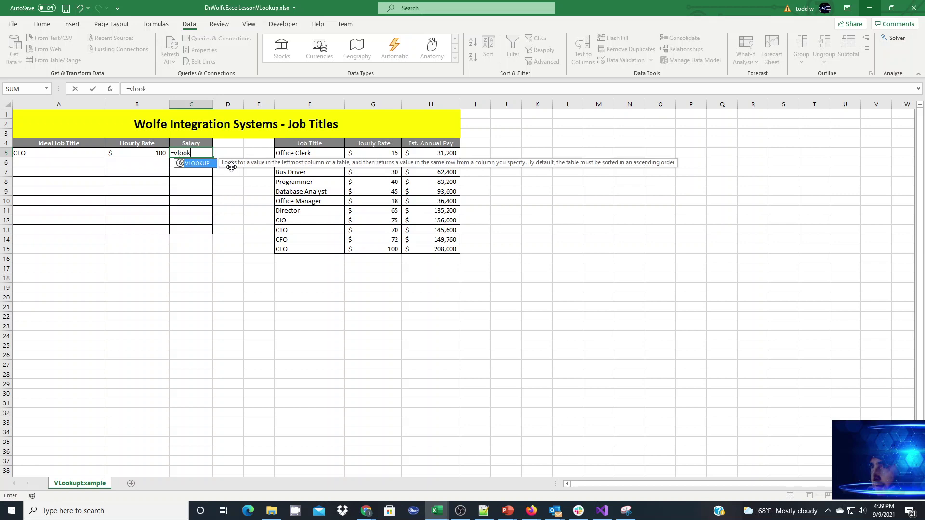
text(up()
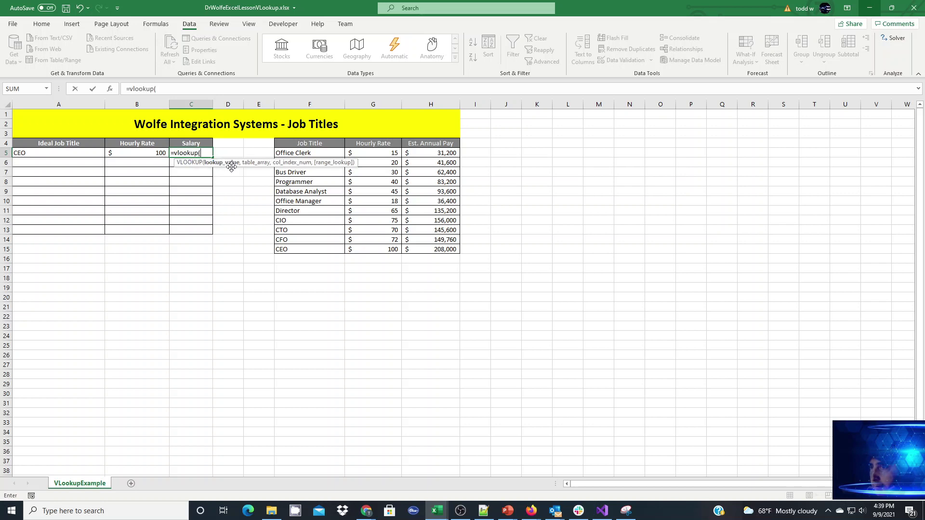
click(28, 154)
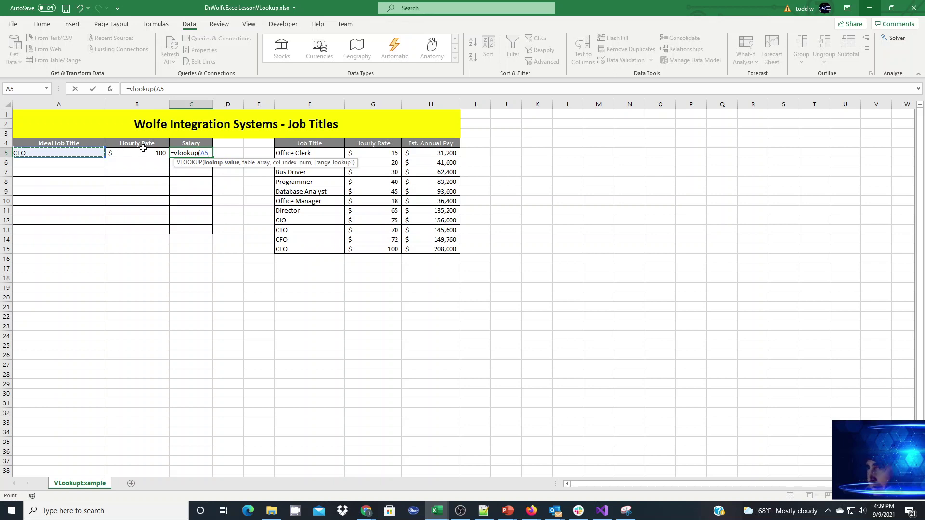
text(,)
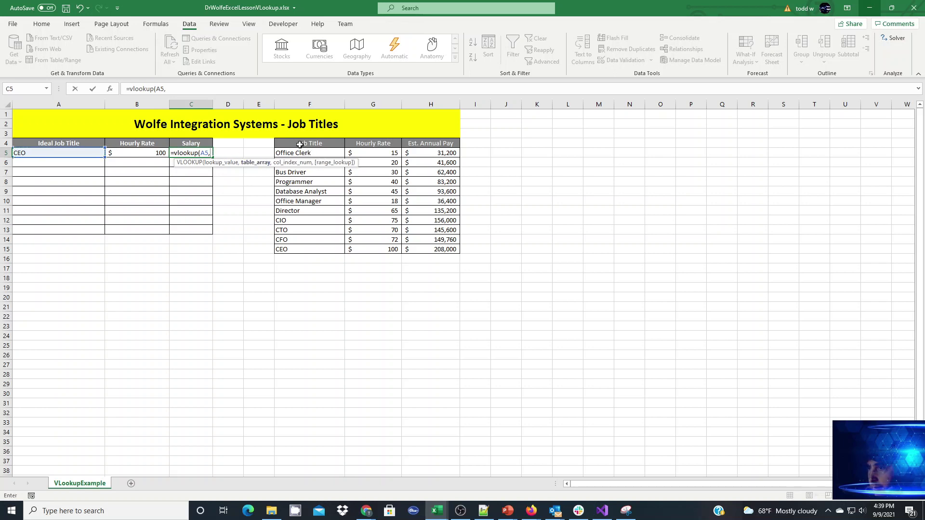
drag(302, 143, 435, 248)
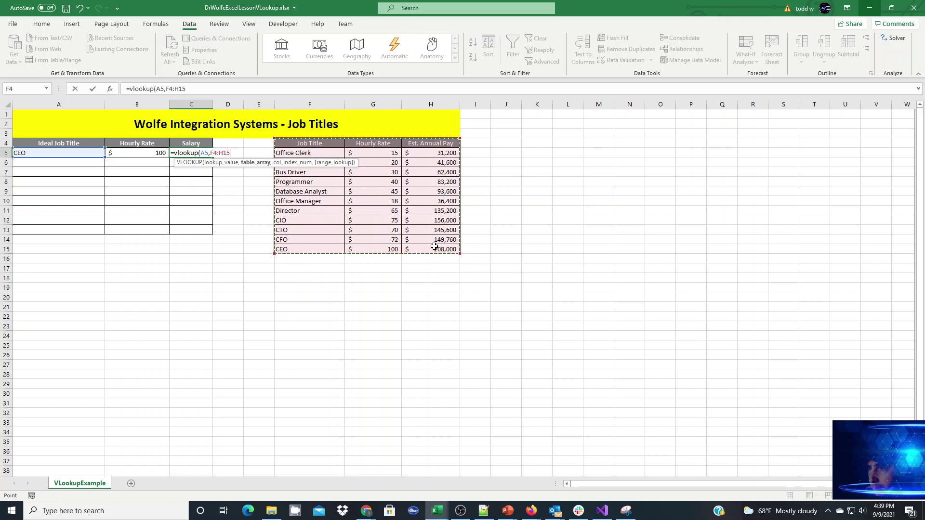
text(,)
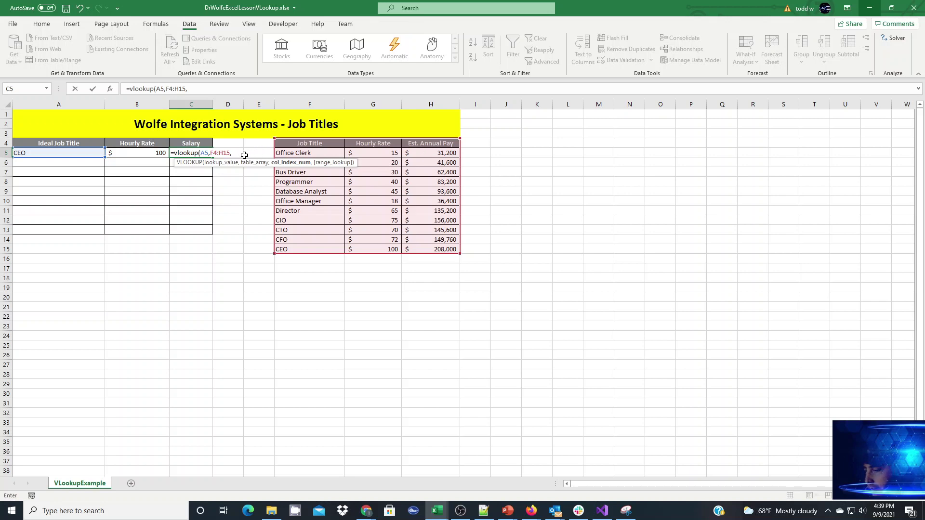
text(3,Fals)
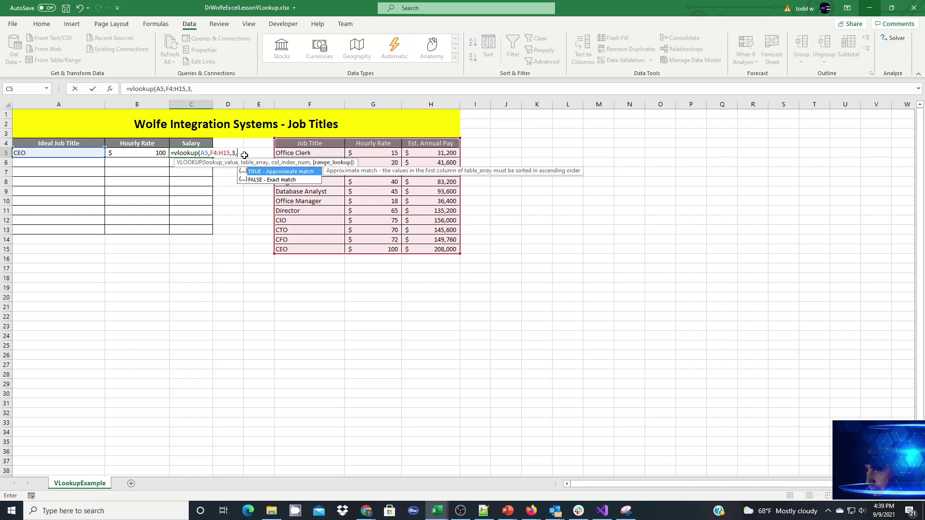
text(e))
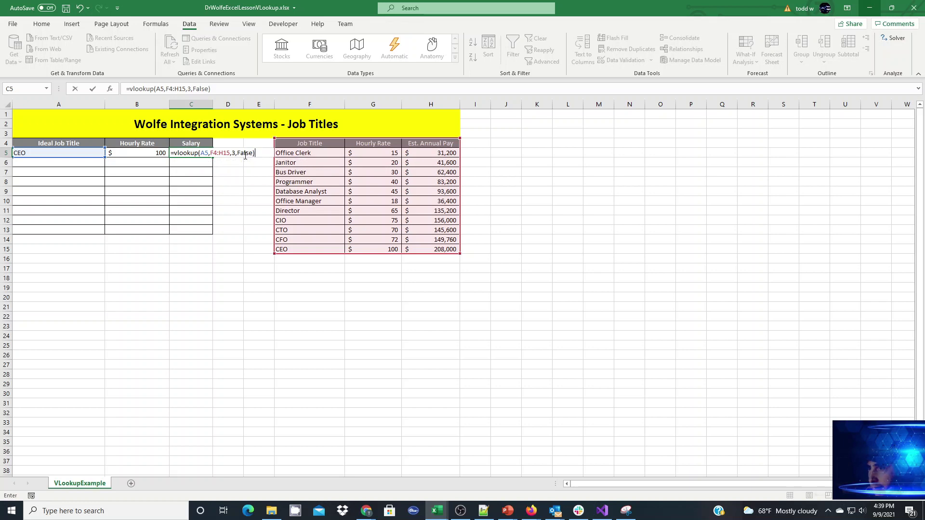
key(Return)
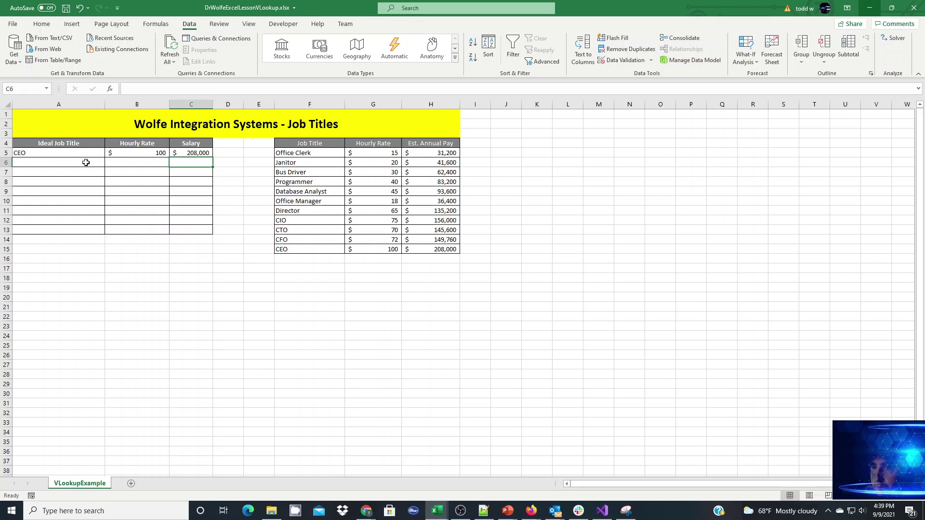
drag(139, 154, 172, 152)
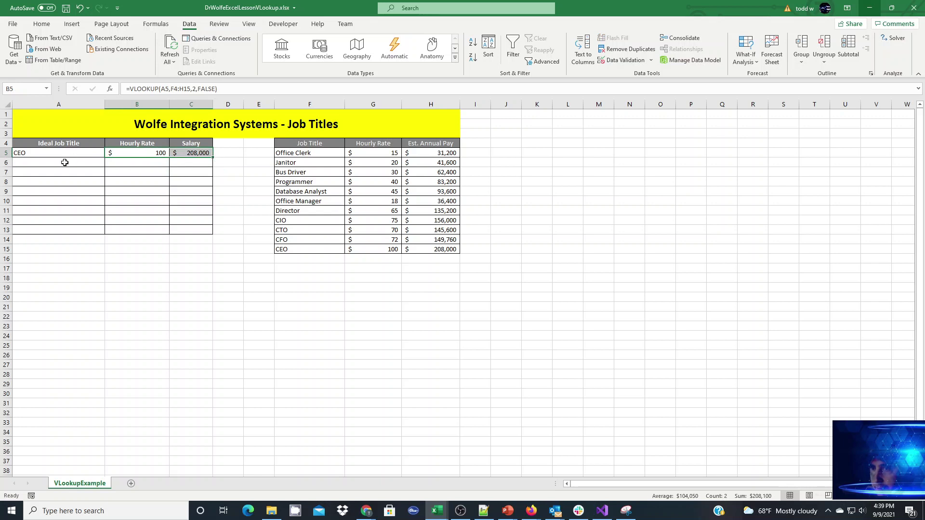
click(44, 154)
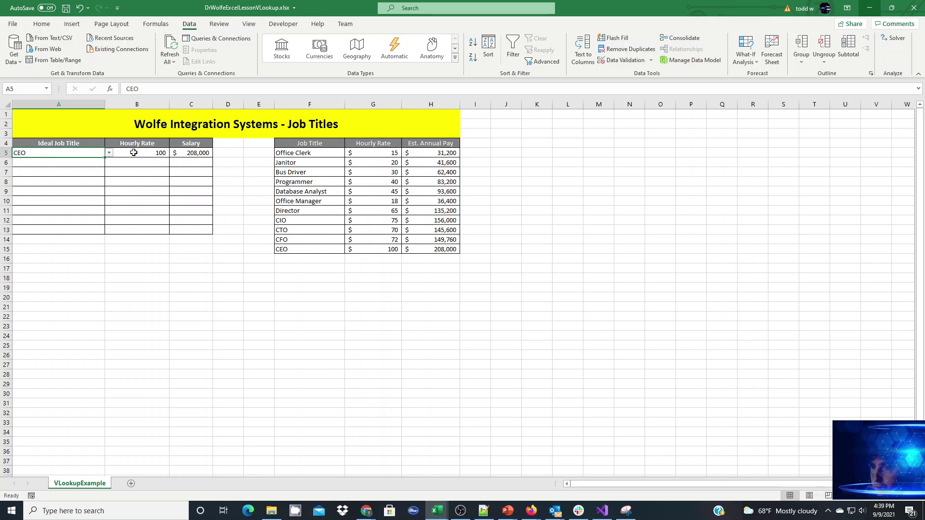
Make the lookup table range in B5's VLOOKUP formula absolute as $F$4:$H$15
drag(134, 152, 163, 149)
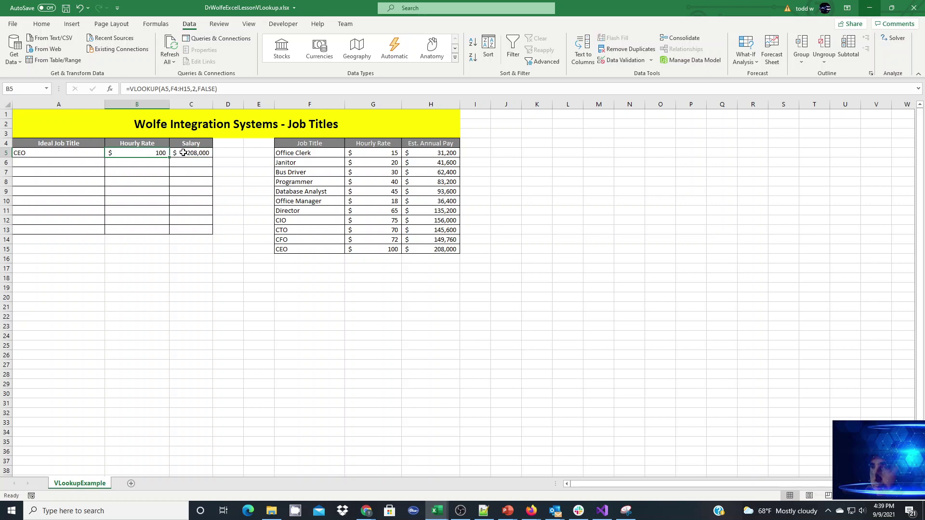
click(172, 89)
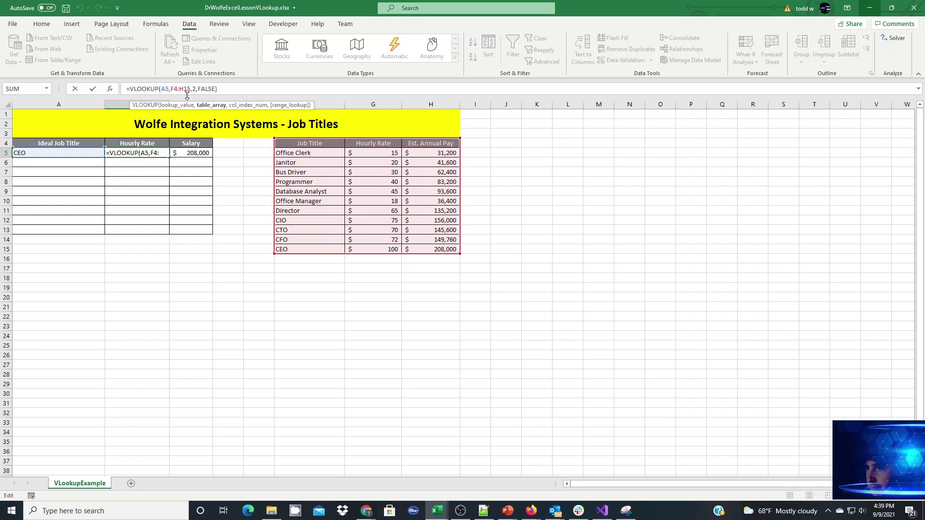
text($F)
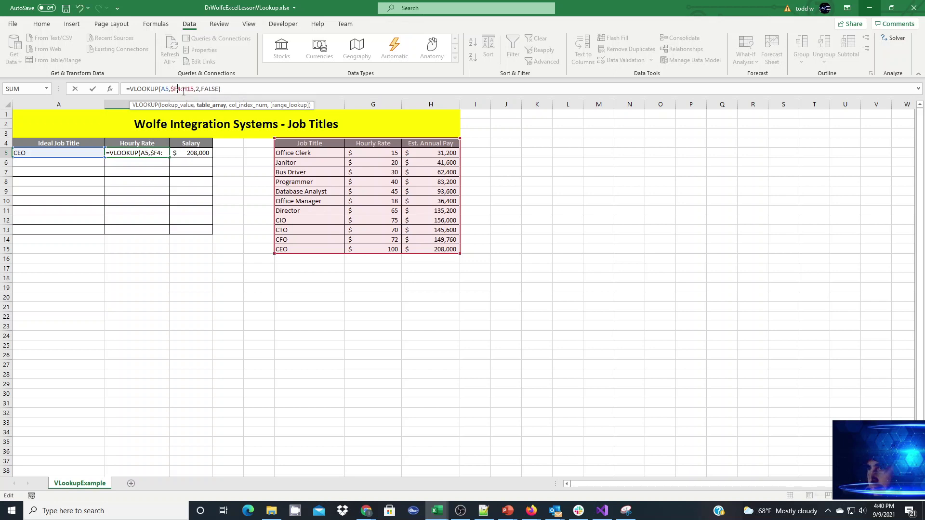
text($)
click(187, 89)
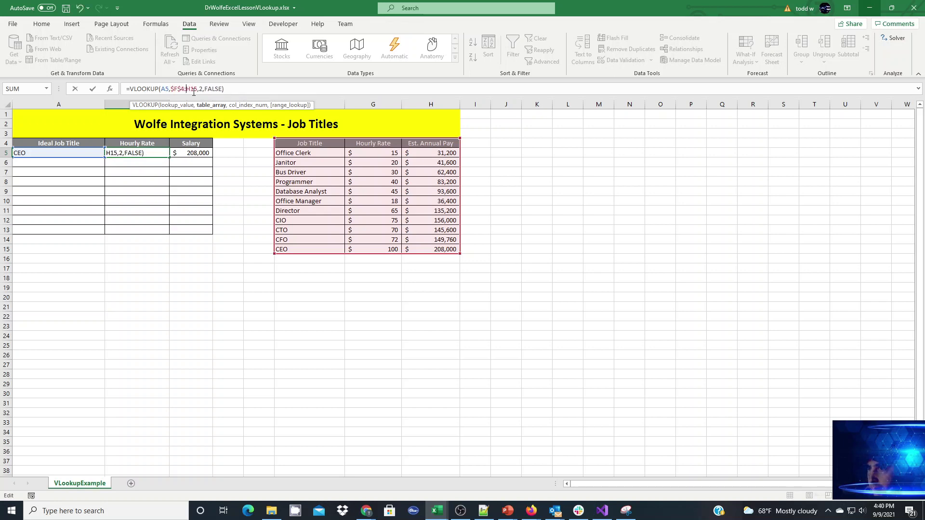
text($F)
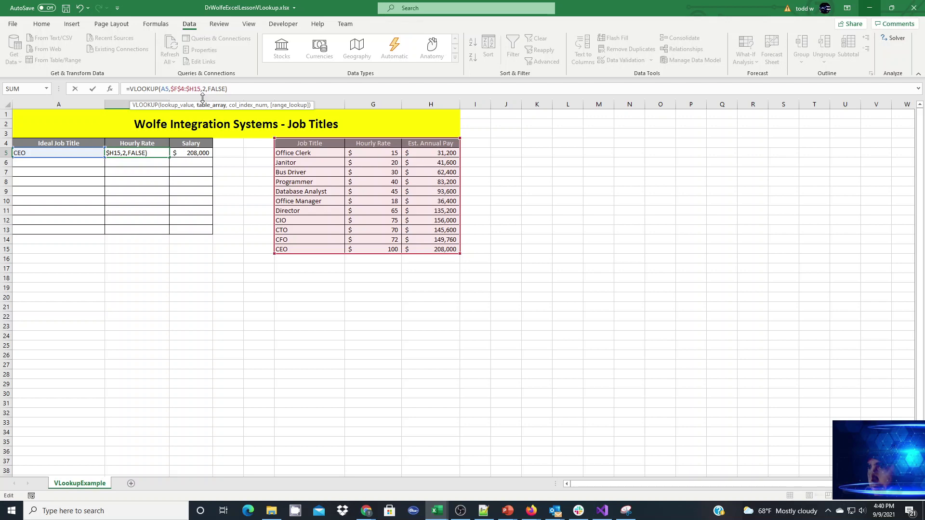
text($)
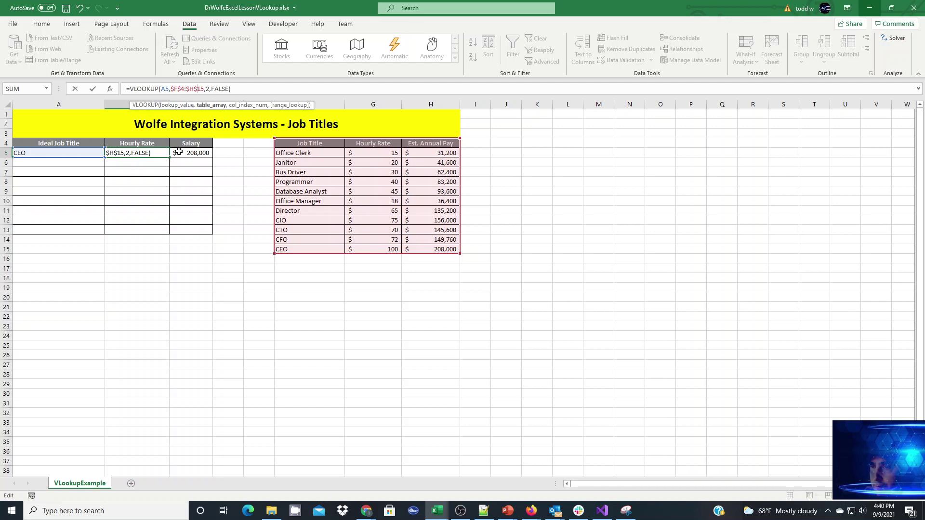
key(Return)
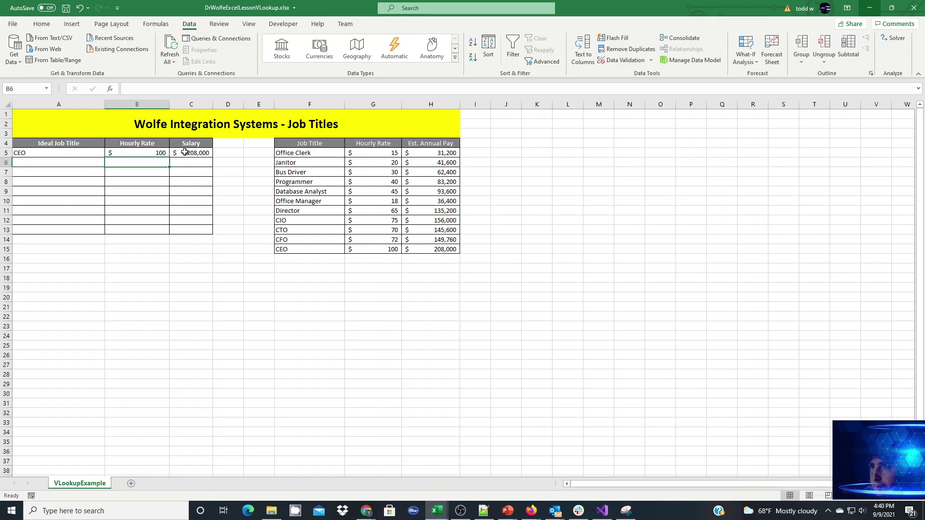
Try filling the B5:C5 formulas down to row 15, and undo the fill
click(184, 152)
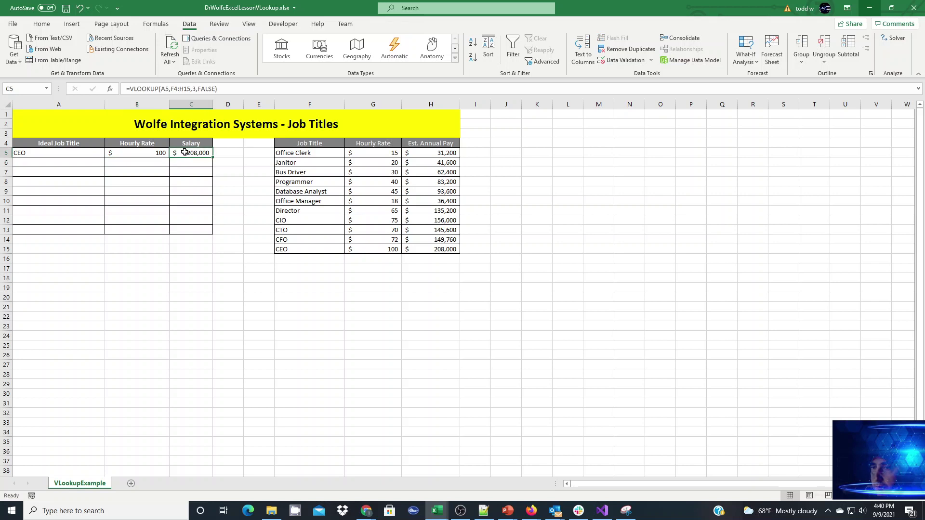
click(136, 155)
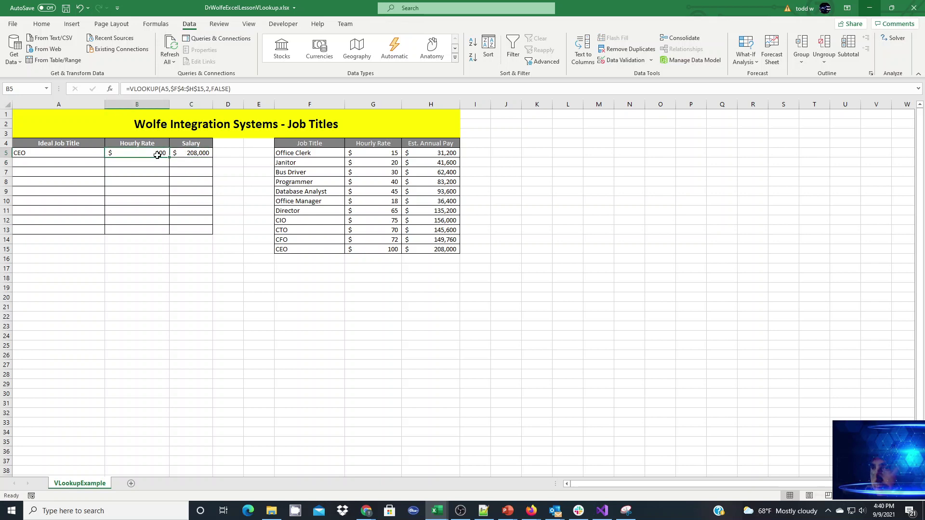
mouse_move(164, 154)
mouse_down()
mouse_move(187, 154)
mouse_move(216, 252)
mouse_up()
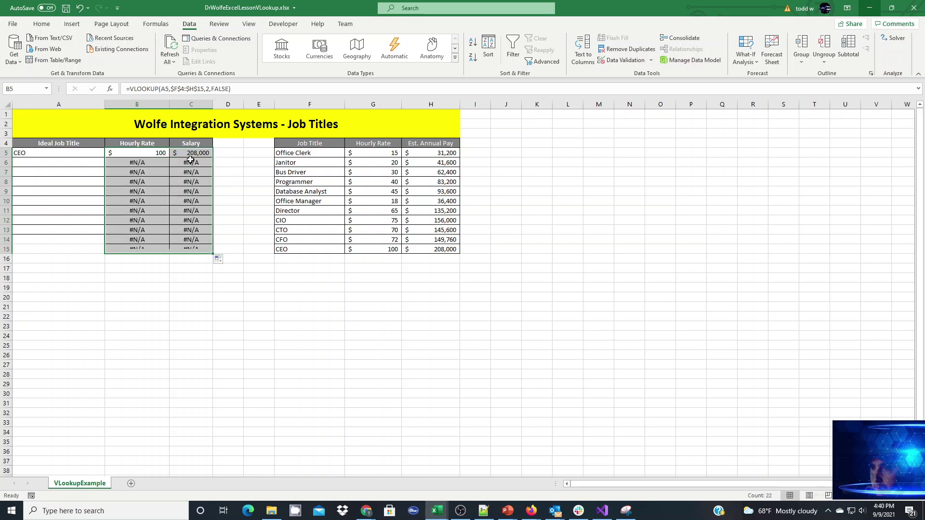
click(155, 164)
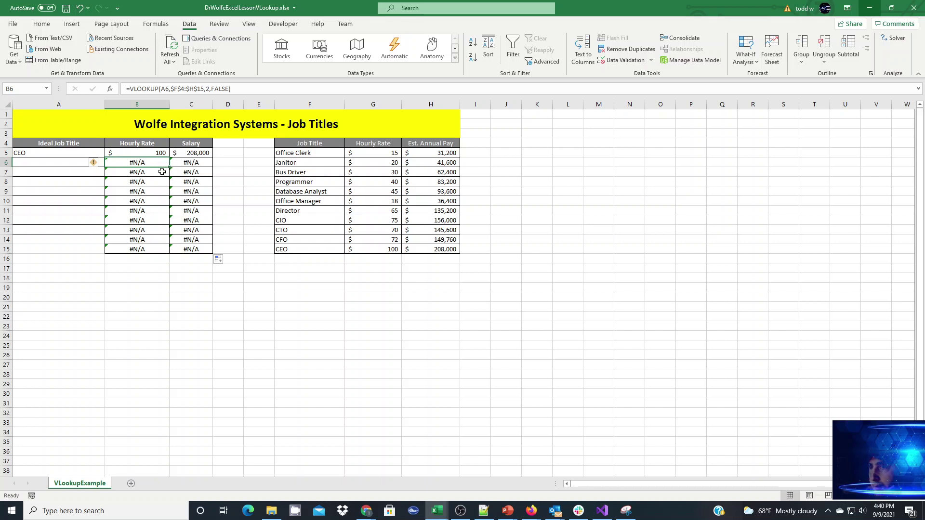
key(ctrl+z)
key(ctrl+z)
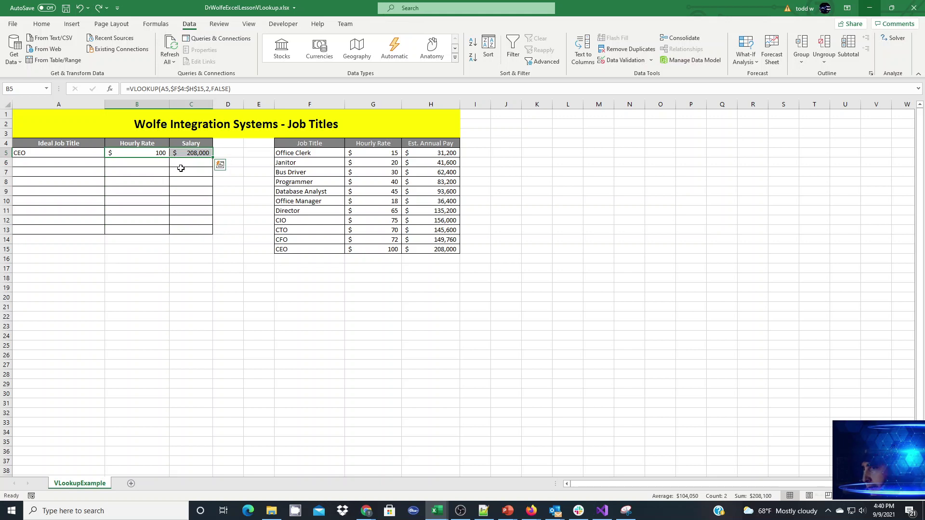
Clear the ideal job title from cell A5
click(81, 152)
click(109, 154)
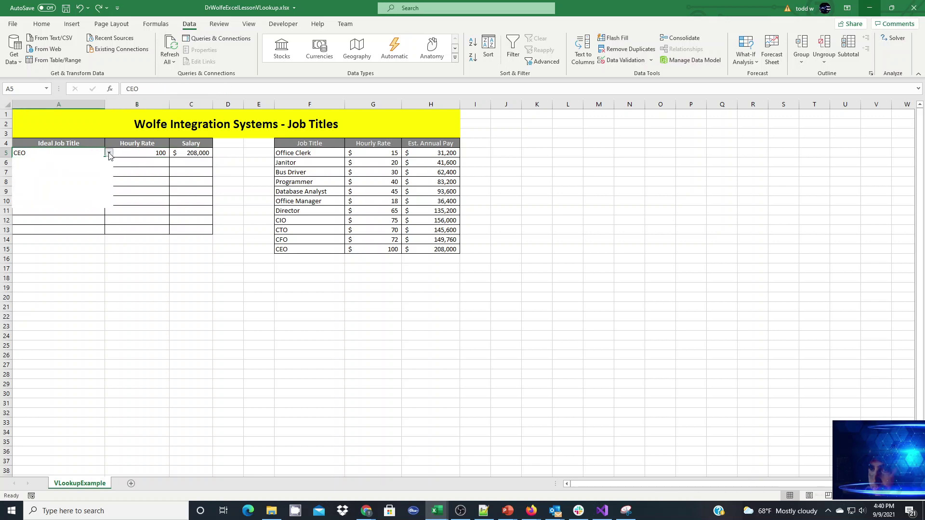
click(72, 151)
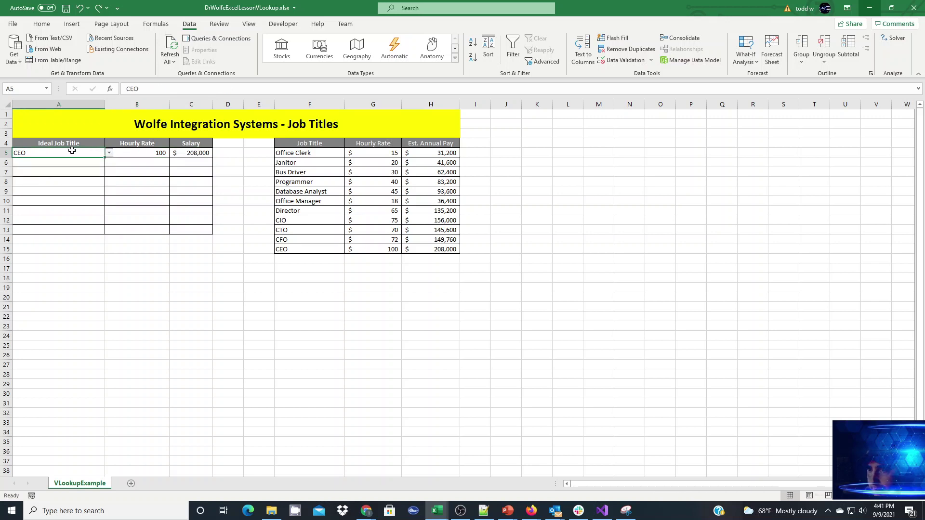
key(BackSpace)
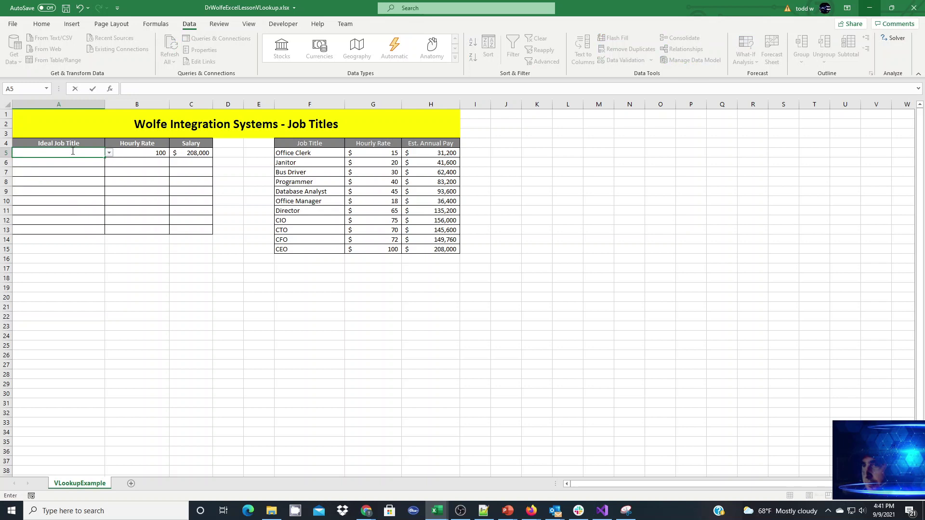
key(Tab)
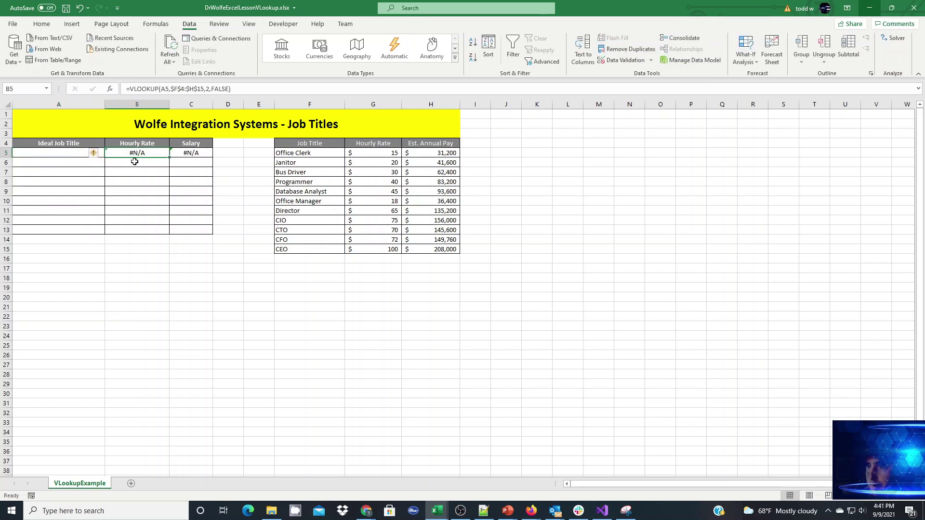
Wrap B5's VLOOKUP in an IF that runs it only when A5<>"" and otherwise returns an empty string ""
click(131, 88)
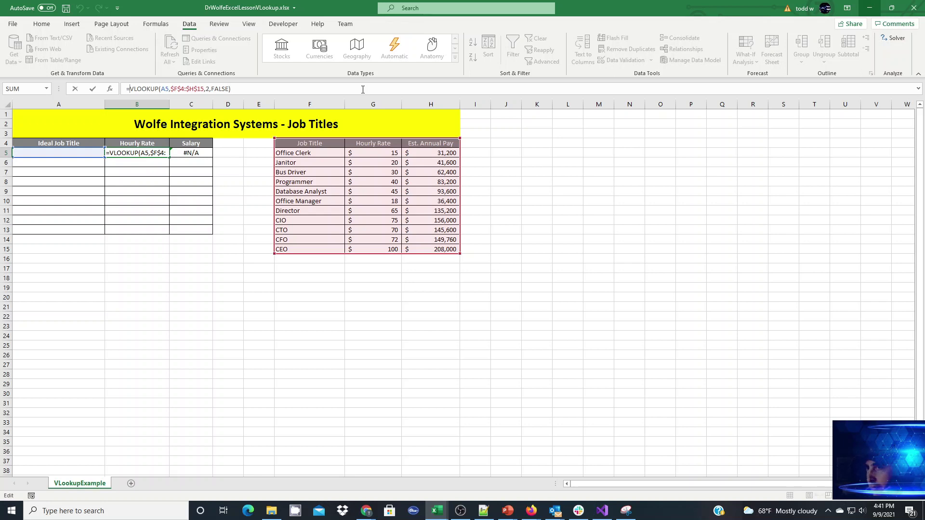
text(i)
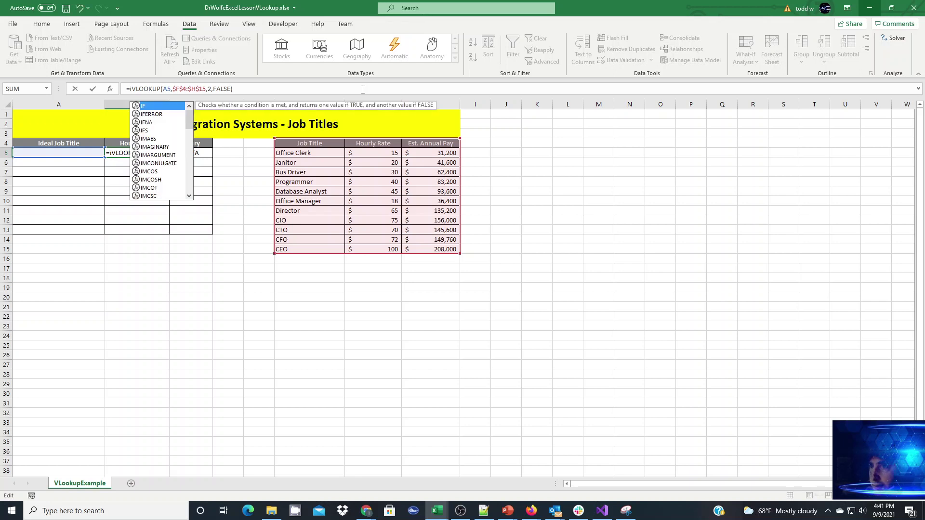
text(f()
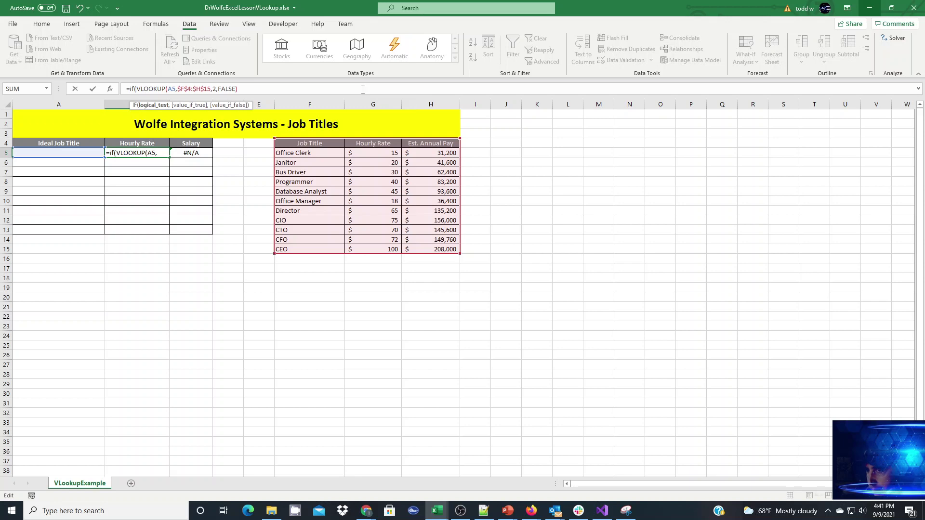
text(A)
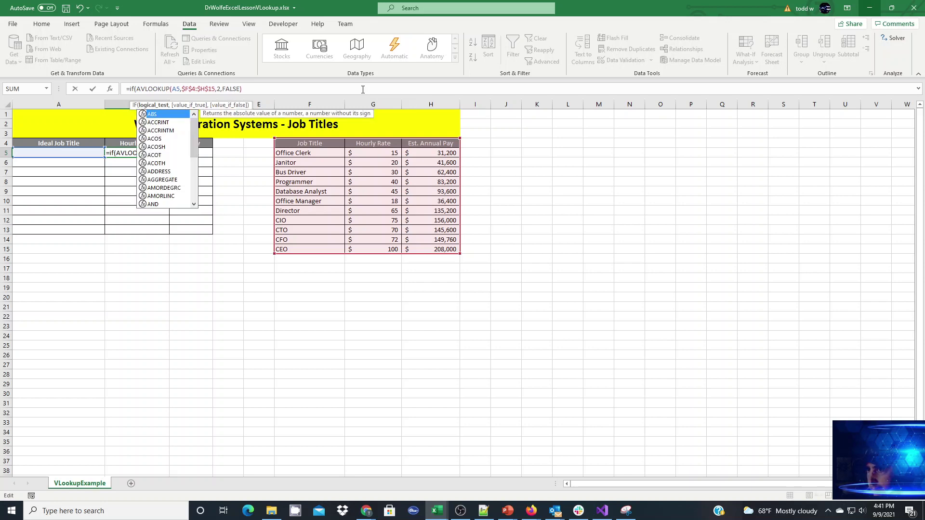
text(5<>)
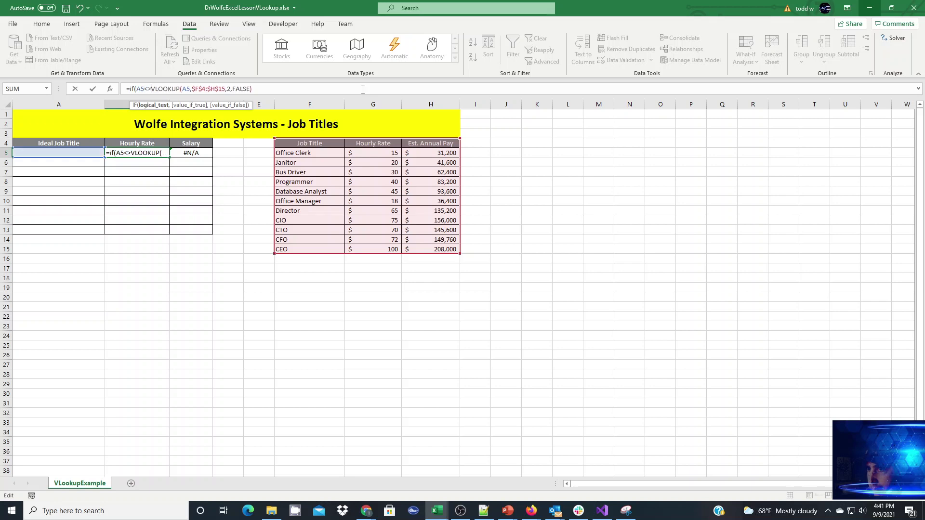
text("",)
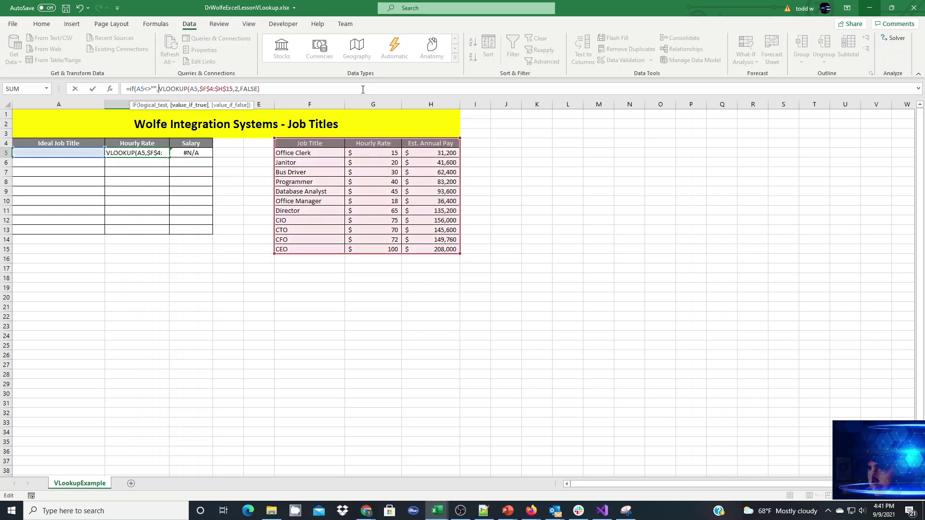
click(363, 89)
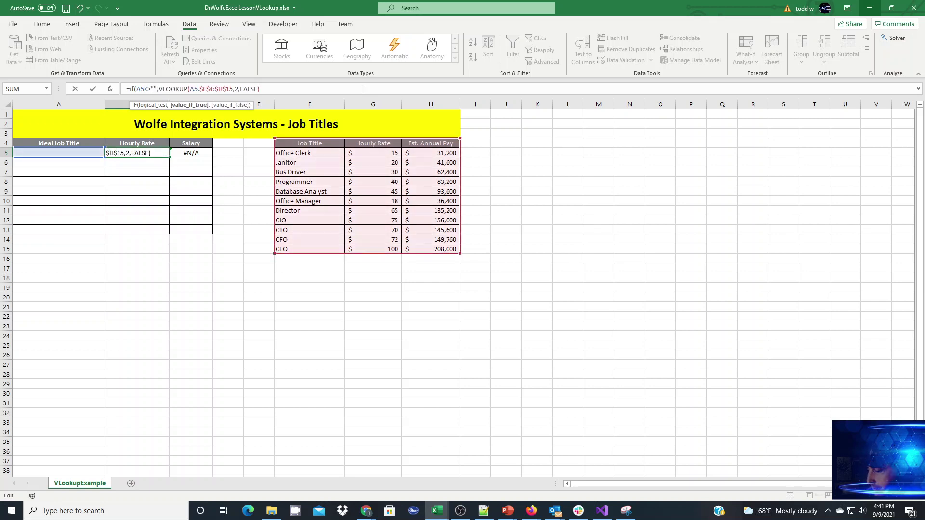
text(,)
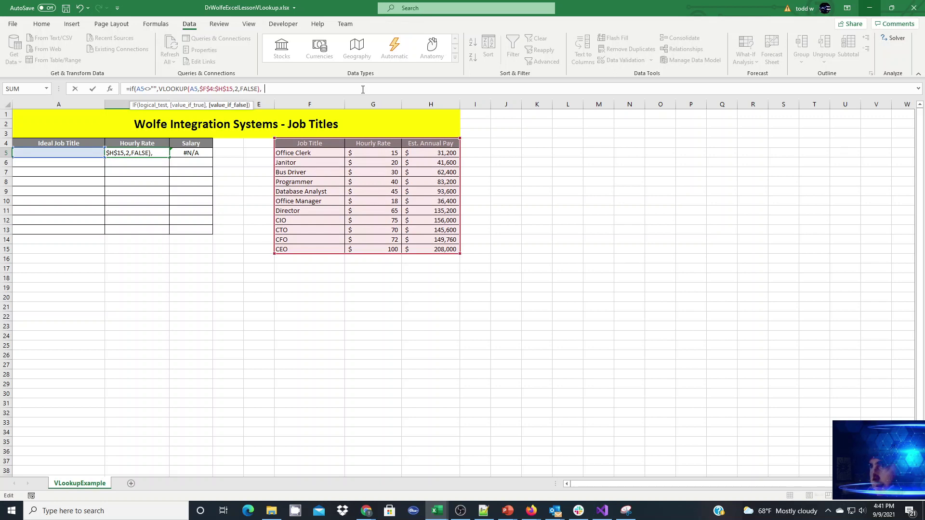
text(""))
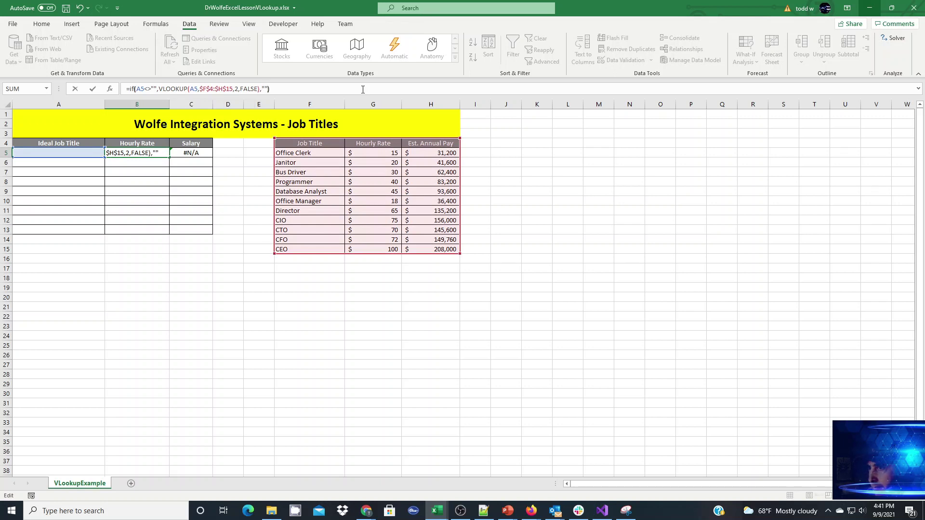
key(Return)
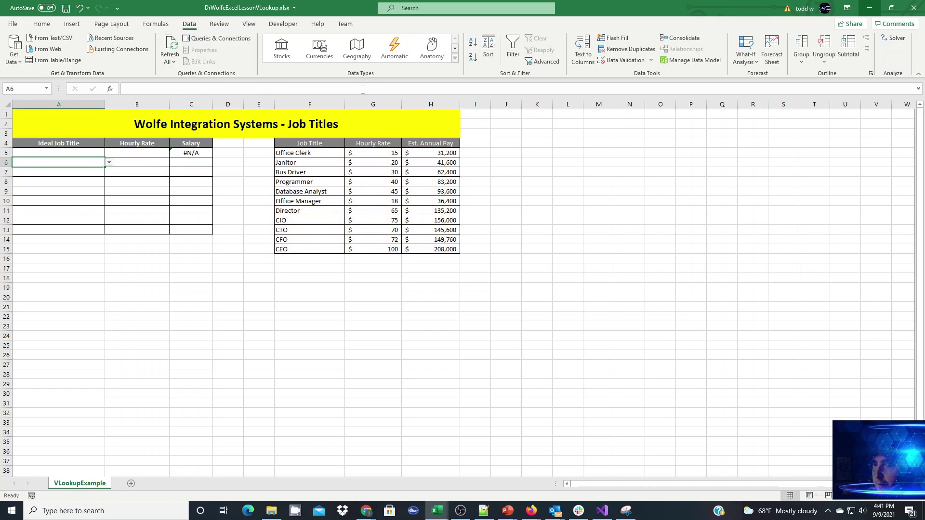
Test the blank-safe hourly rate formula by choosing Janitor in A5 and clearing the cell again
key(Up)
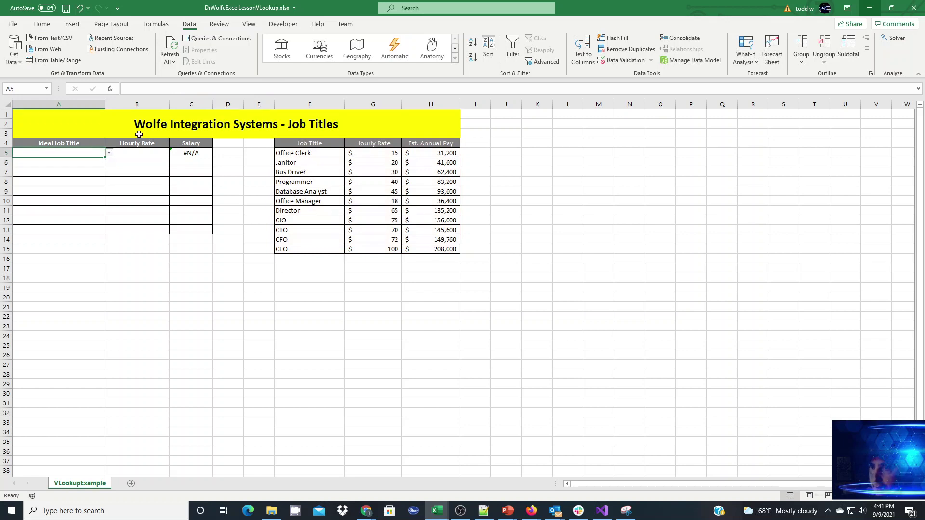
click(108, 153)
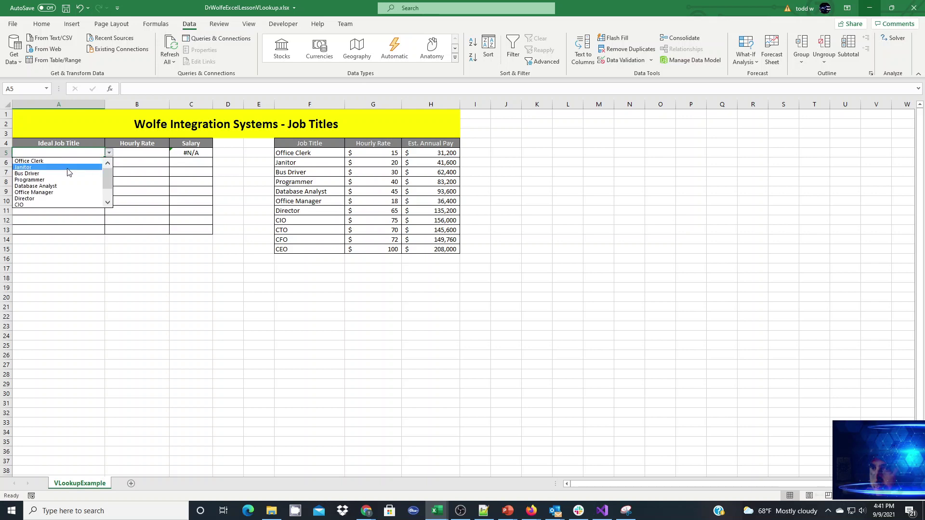
click(67, 168)
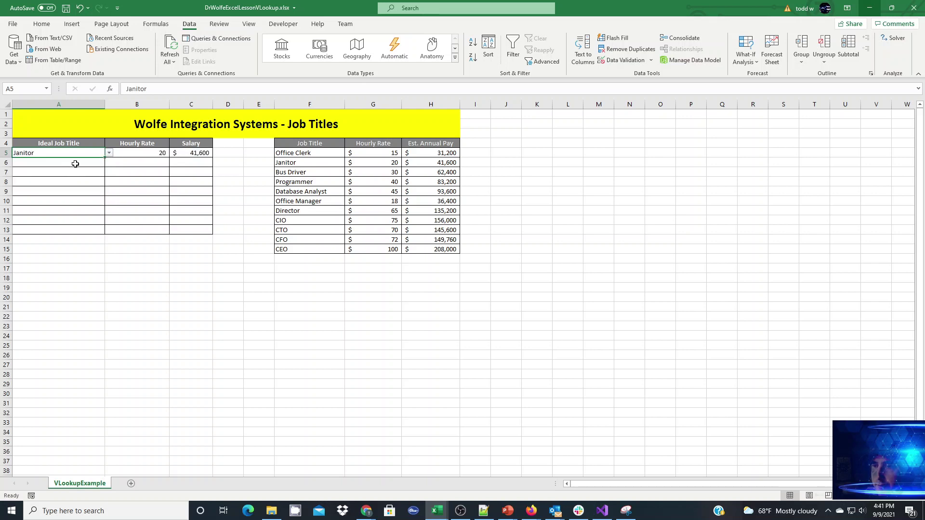
click(109, 153)
click(73, 160)
key(Delete)
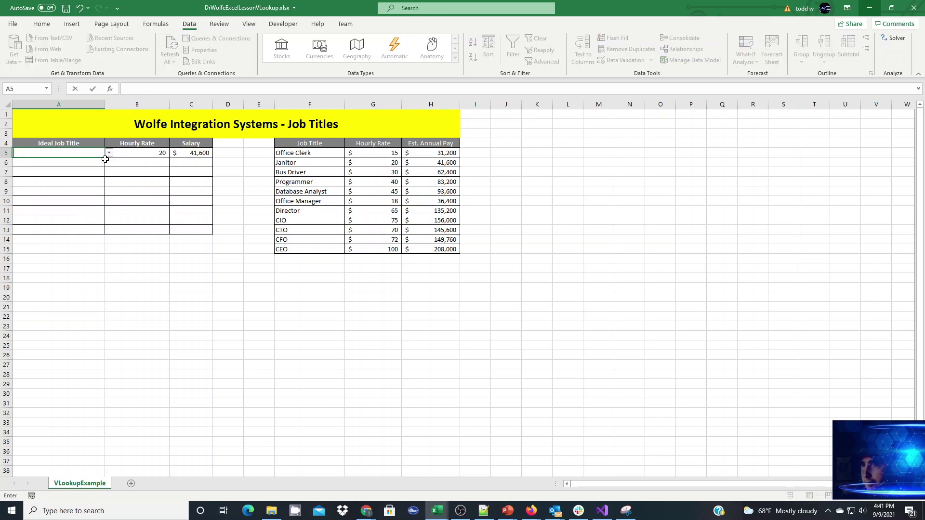
click(185, 150)
Lock column A in B5's hourly rate formula by changing A5 to $A5 in both the IF test and the VLOOKUP
click(132, 152)
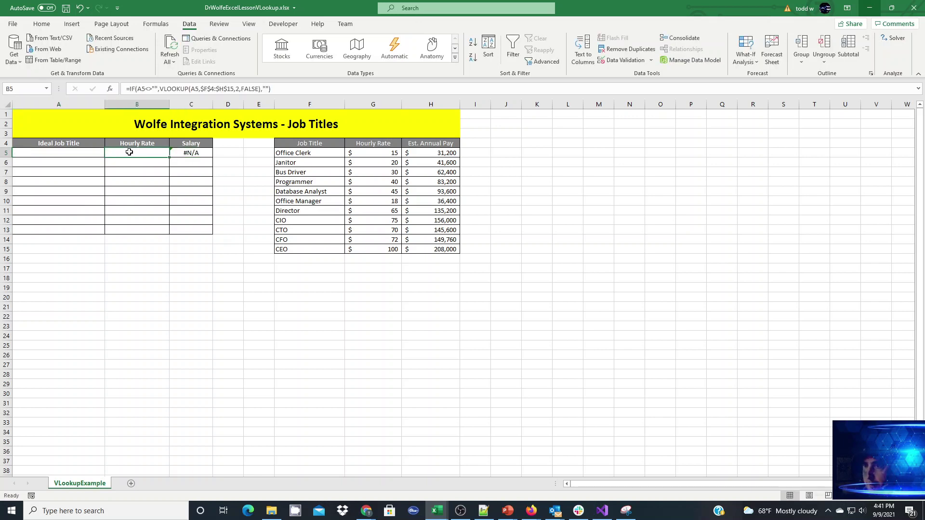
click(191, 88)
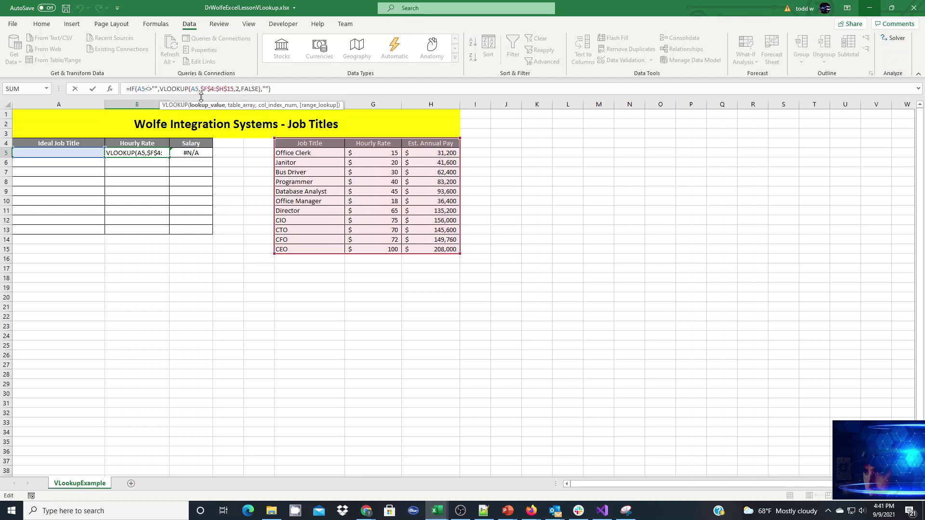
text($)
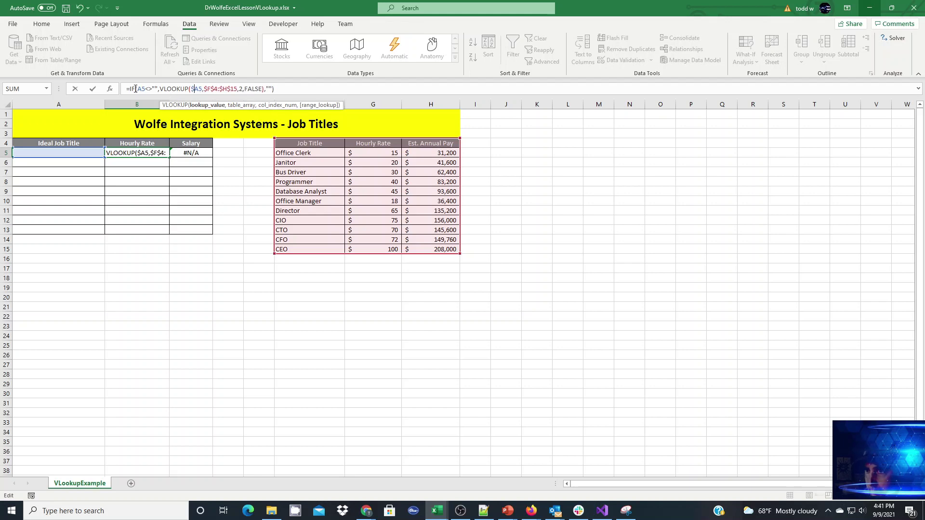
click(142, 88)
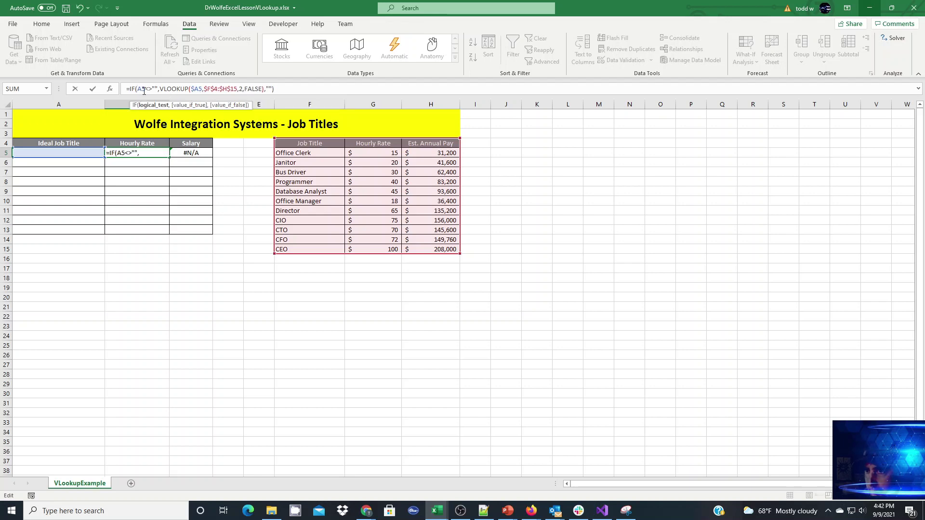
text($)
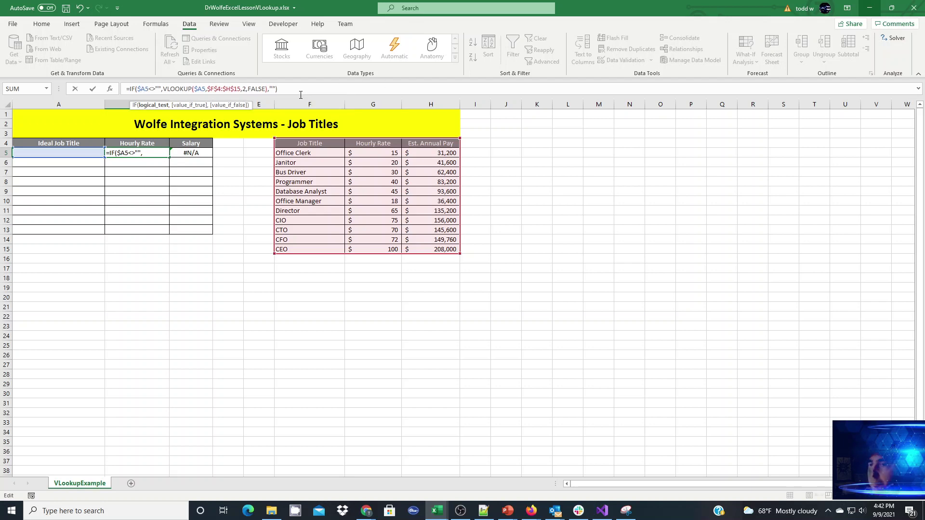
key(Return)
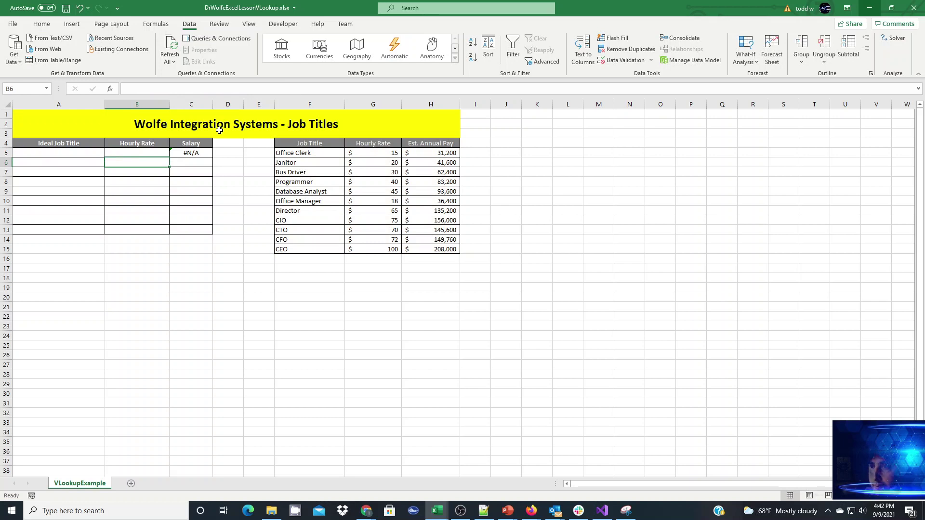
Copy the hourly rate formula from B5 into salary cell C5
click(132, 153)
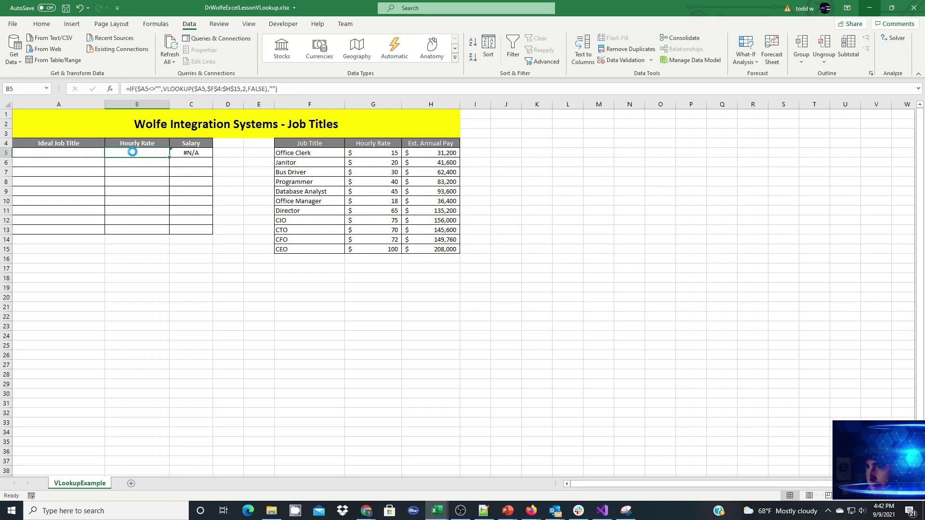
key(ctrl+c)
click(181, 152)
key(ctrl+v)
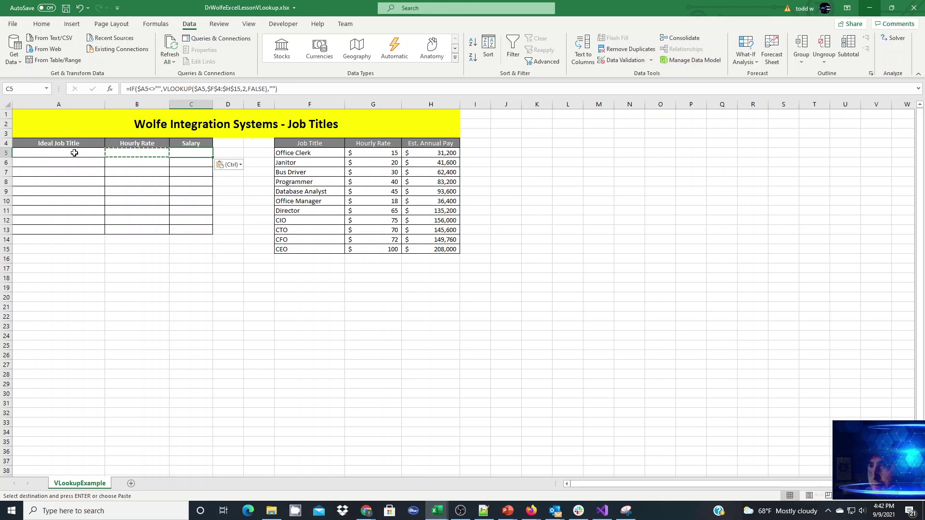
Copy the B5:C5 formulas down through row 13 of the Hourly Rate and Salary columns
click(122, 153)
key(shift+Right)
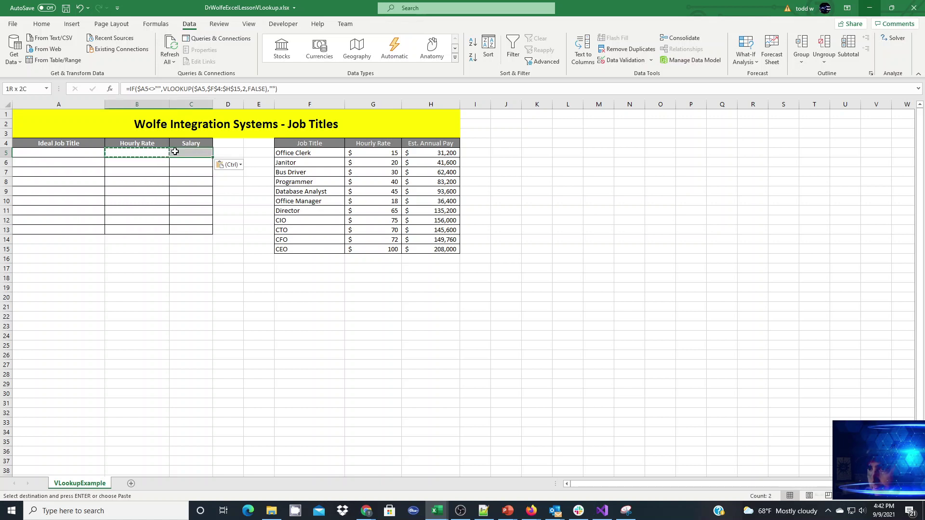
drag(157, 151, 191, 226)
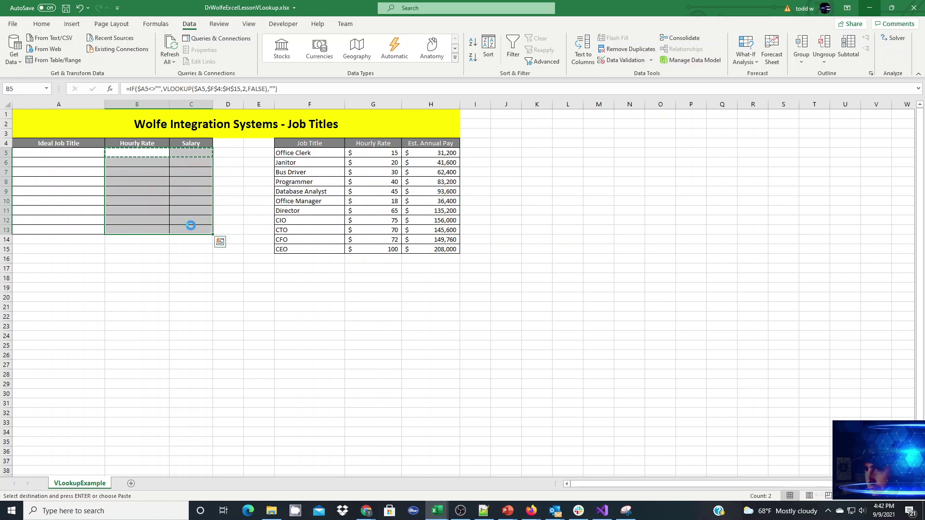
key(ctrl+v)
Choose Janitor as the ideal job title in A5 and Bus Driver in A6
click(79, 157)
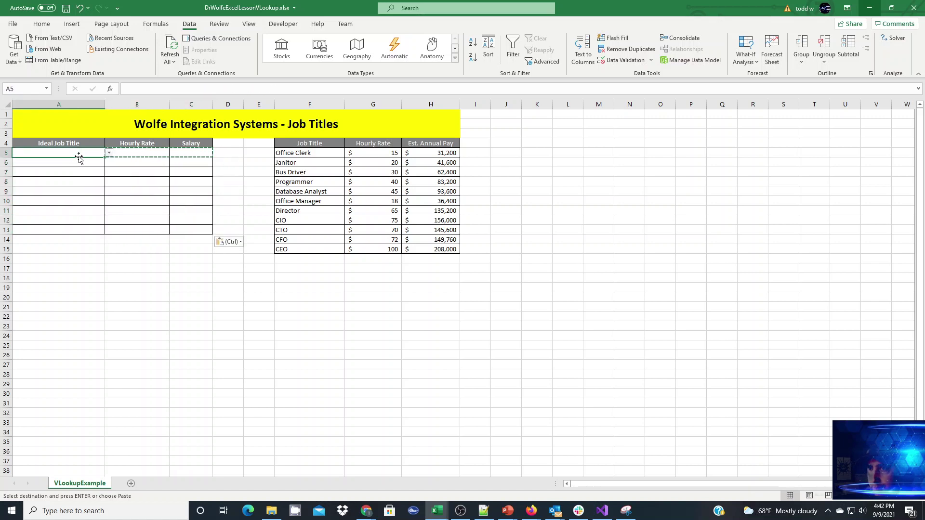
click(109, 153)
click(68, 170)
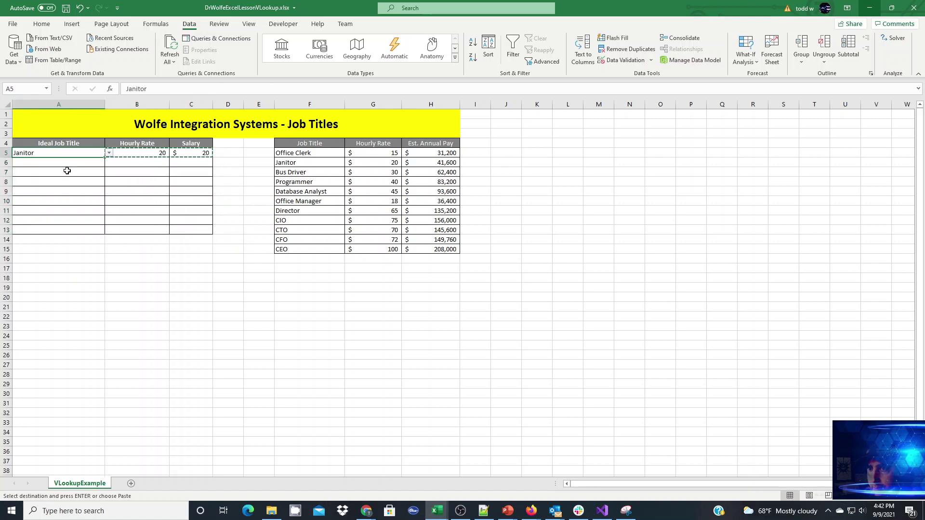
click(68, 164)
click(111, 163)
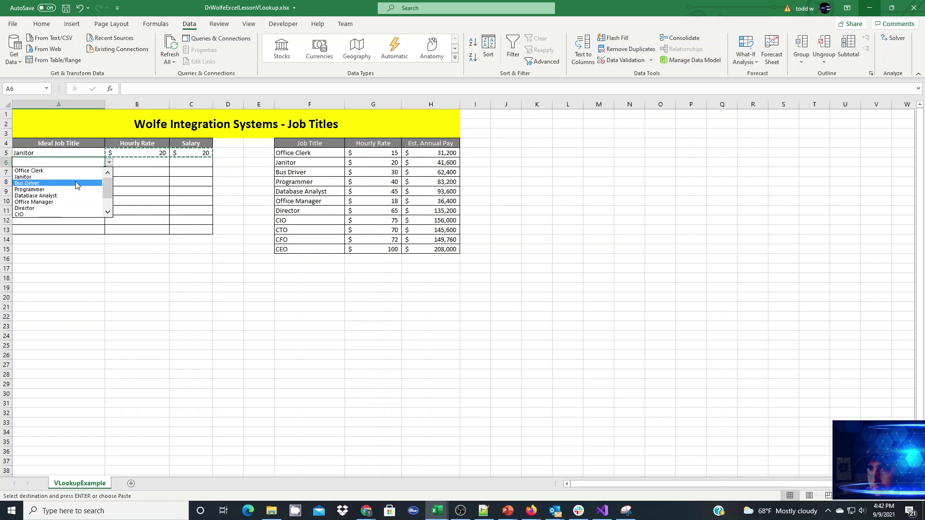
click(77, 183)
Choose Programmer as the ideal job title in A7, A8 and A9
click(77, 172)
click(109, 172)
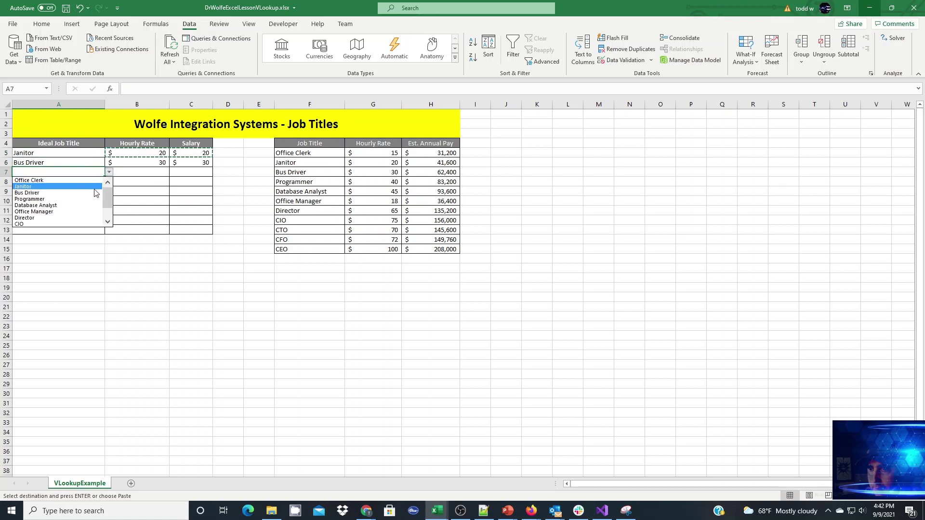
click(82, 198)
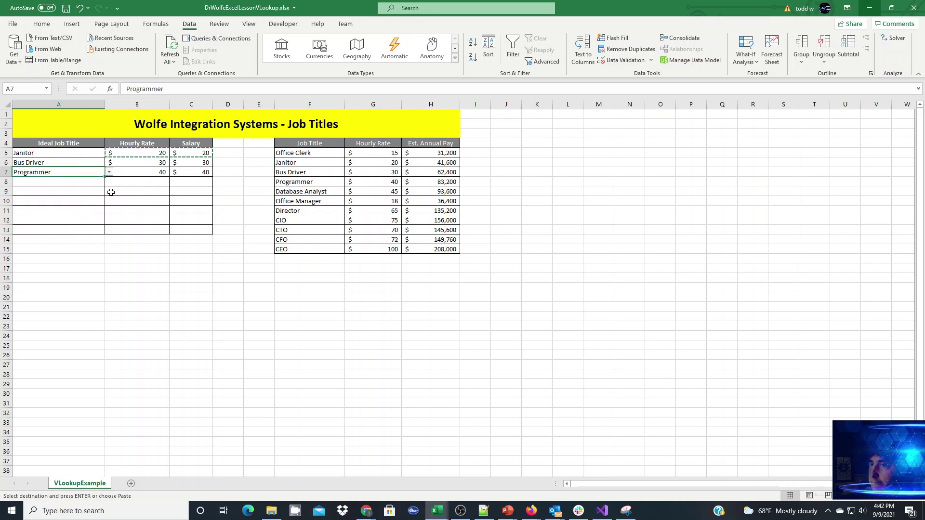
click(77, 181)
click(109, 182)
click(72, 208)
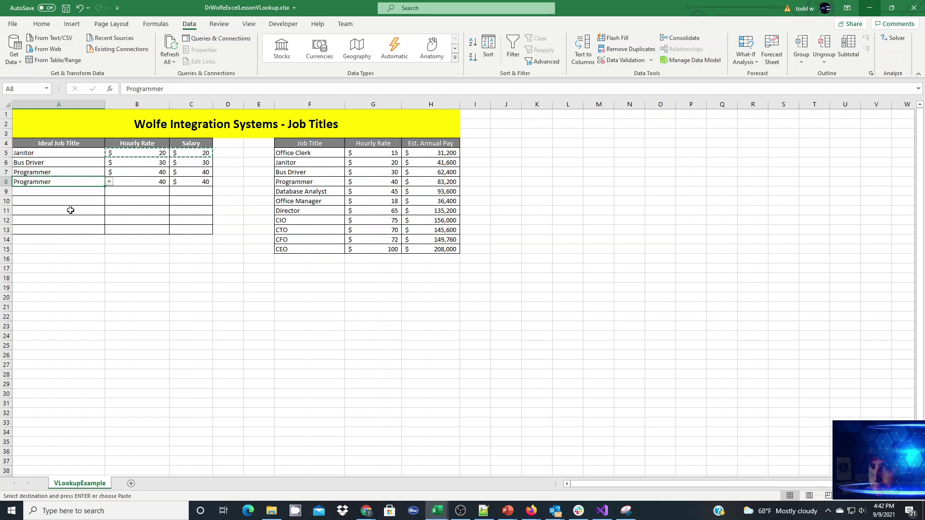
click(67, 191)
click(110, 192)
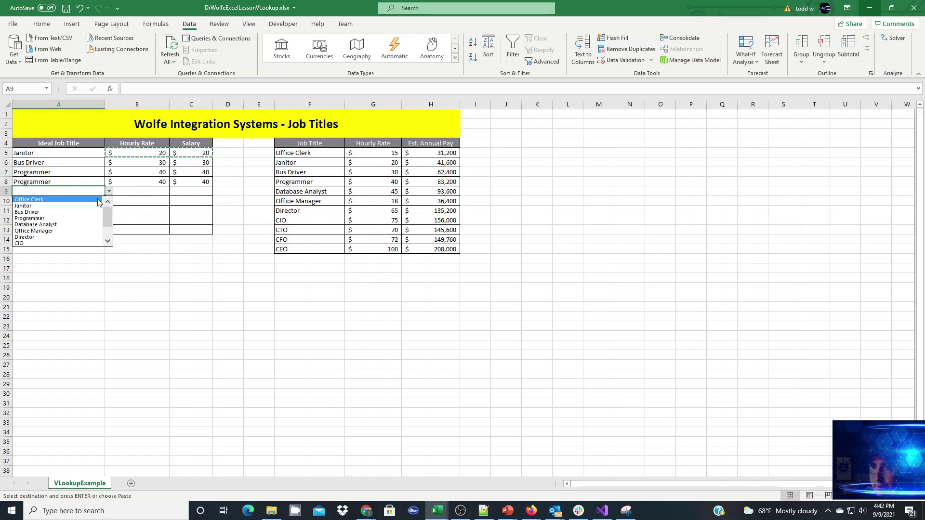
click(77, 218)
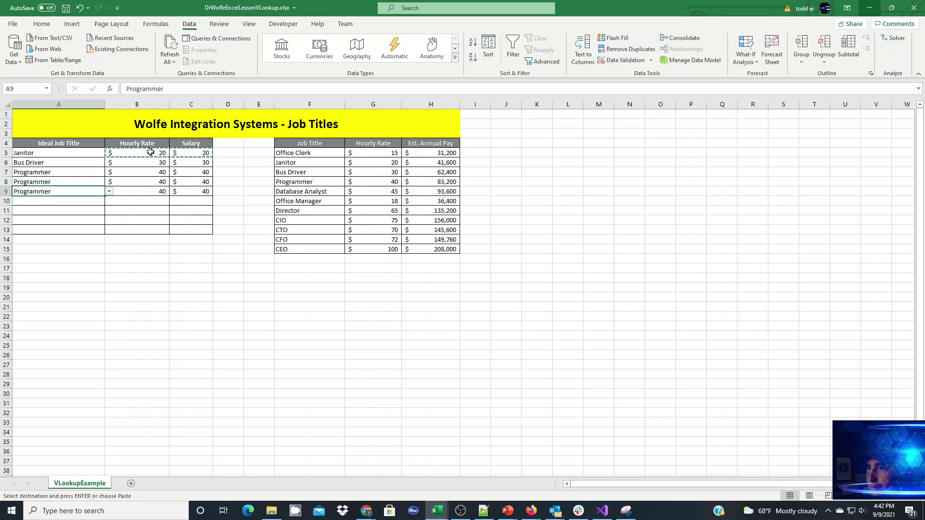
Set the column index in C5's salary VLOOKUP to 3 and fill the formula down through C9
click(194, 153)
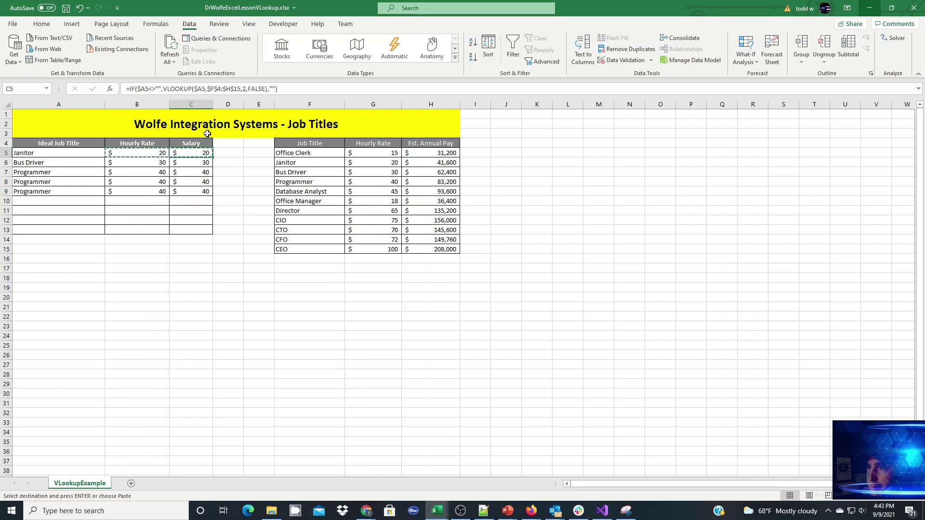
click(243, 89)
double_click(244, 89)
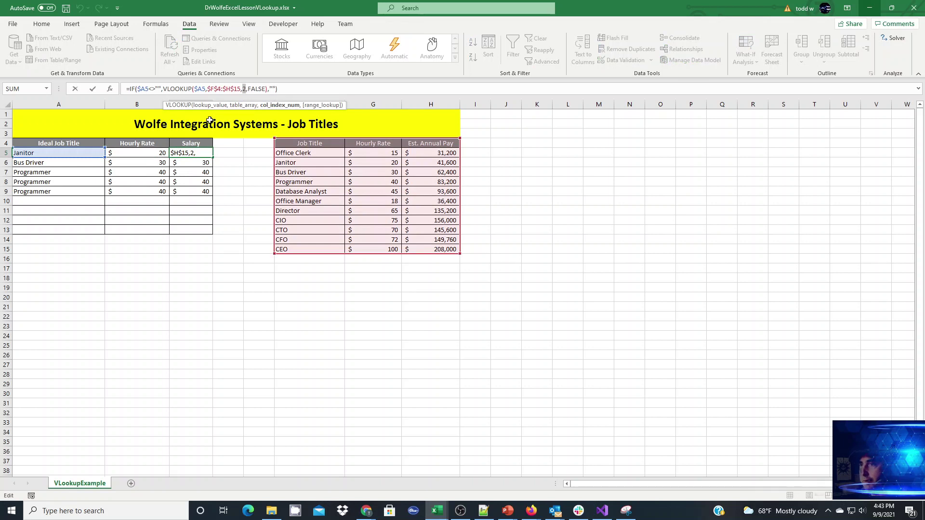
text(3)
key(Return)
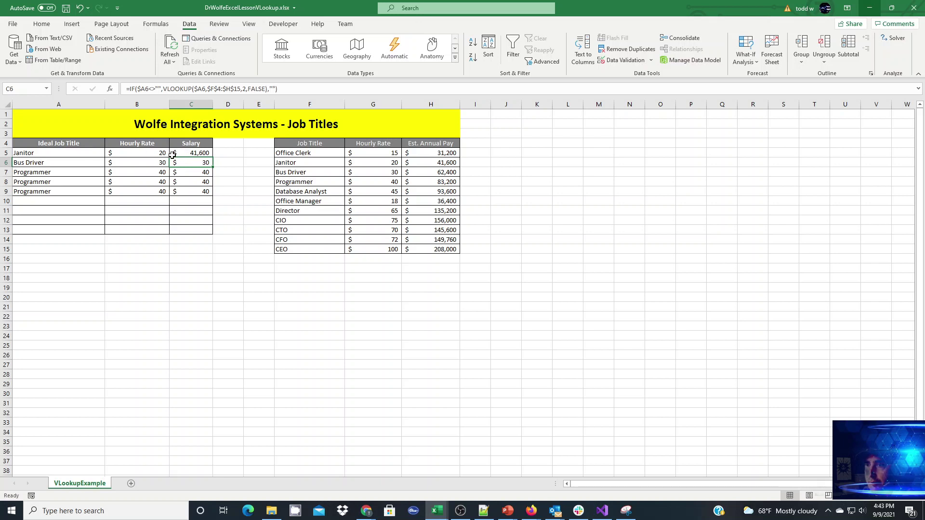
click(196, 154)
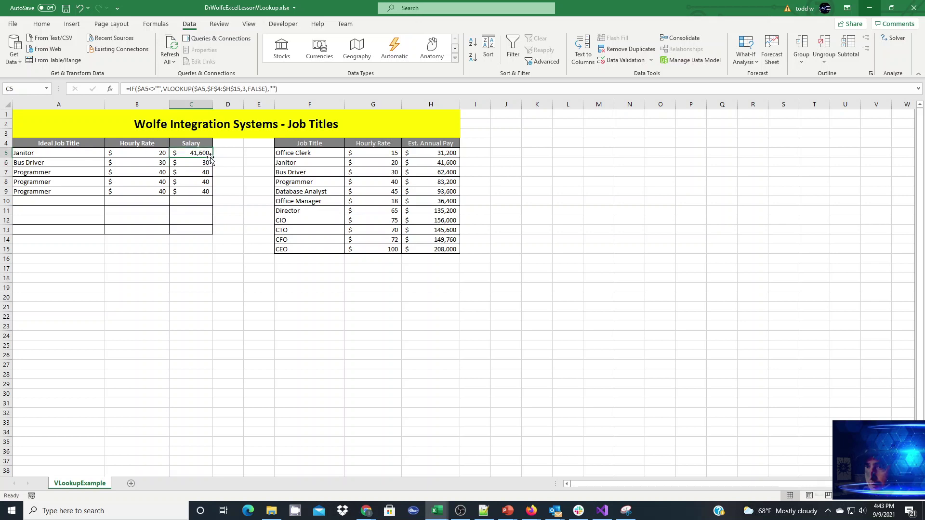
drag(213, 158, 210, 196)
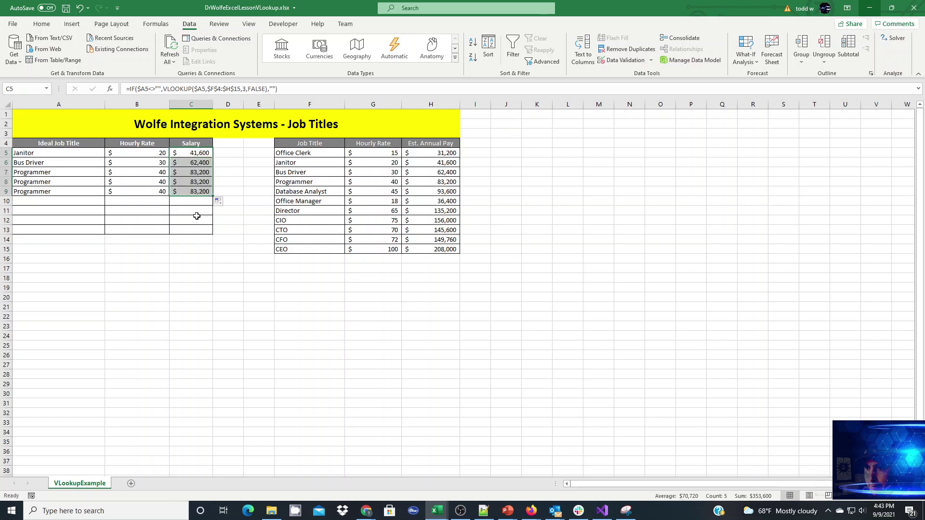
Change the ideal job titles to Office Manager in A7, CIO in A8 and CFO in A9
click(68, 173)
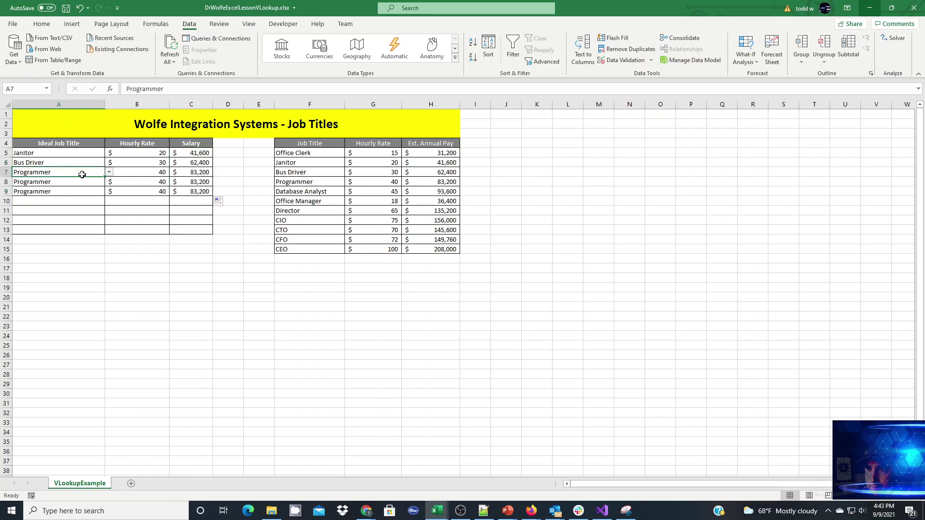
click(110, 172)
click(77, 193)
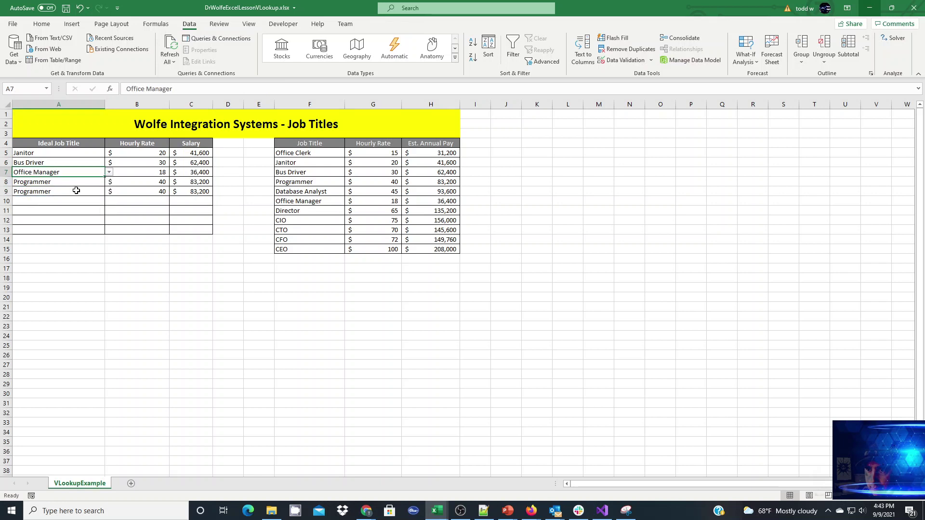
click(78, 185)
click(109, 182)
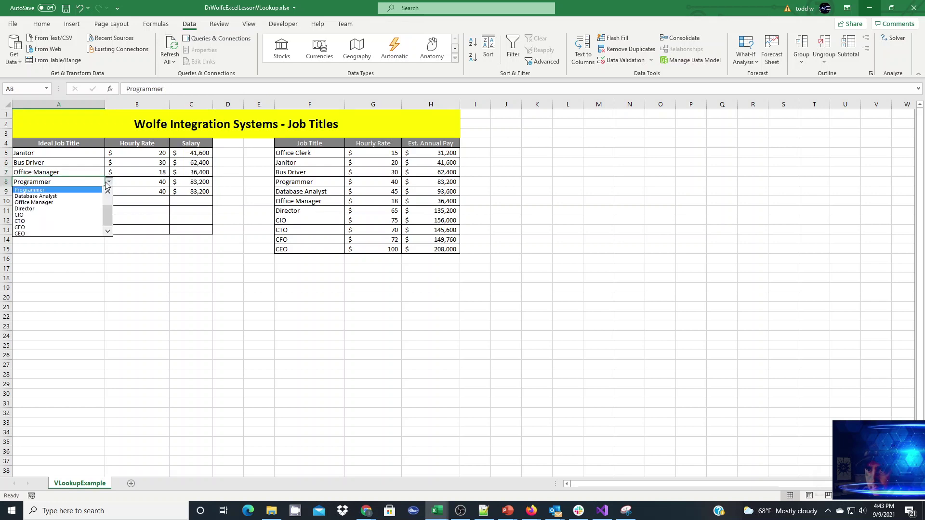
click(53, 210)
click(81, 191)
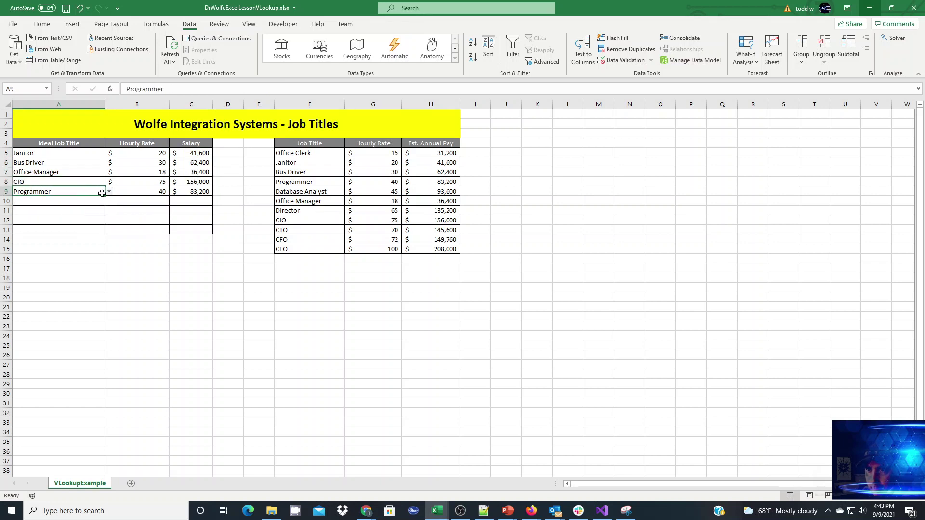
click(110, 191)
click(49, 237)
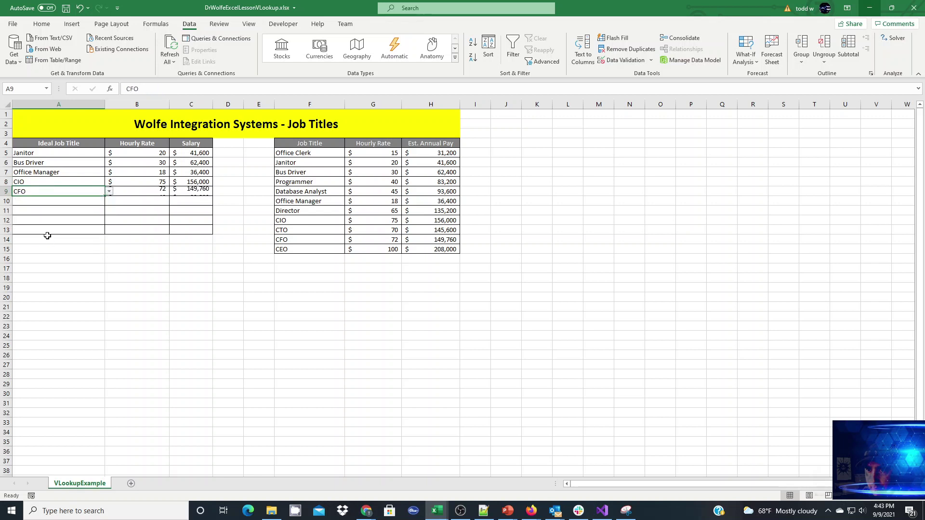